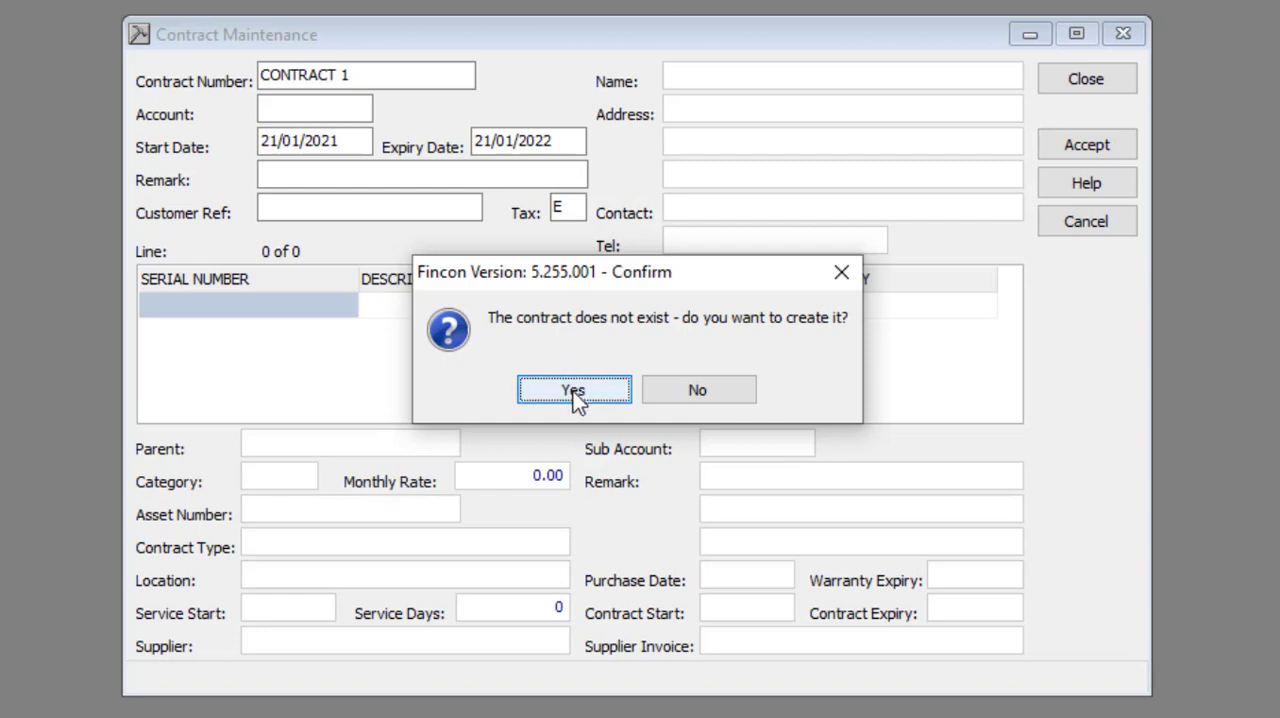
Decline creating a new contract and open the existing Joe's Soaps contract through an account name search
left_click(660, 392)
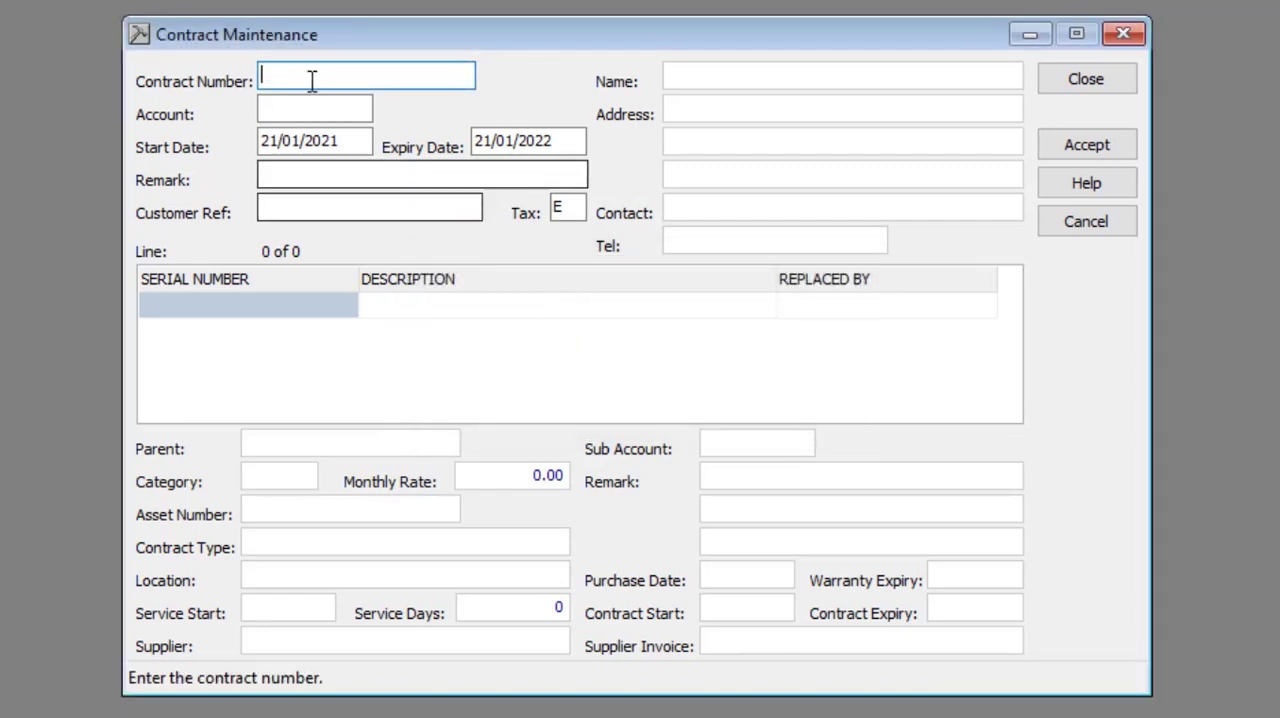
double_click(303, 72)
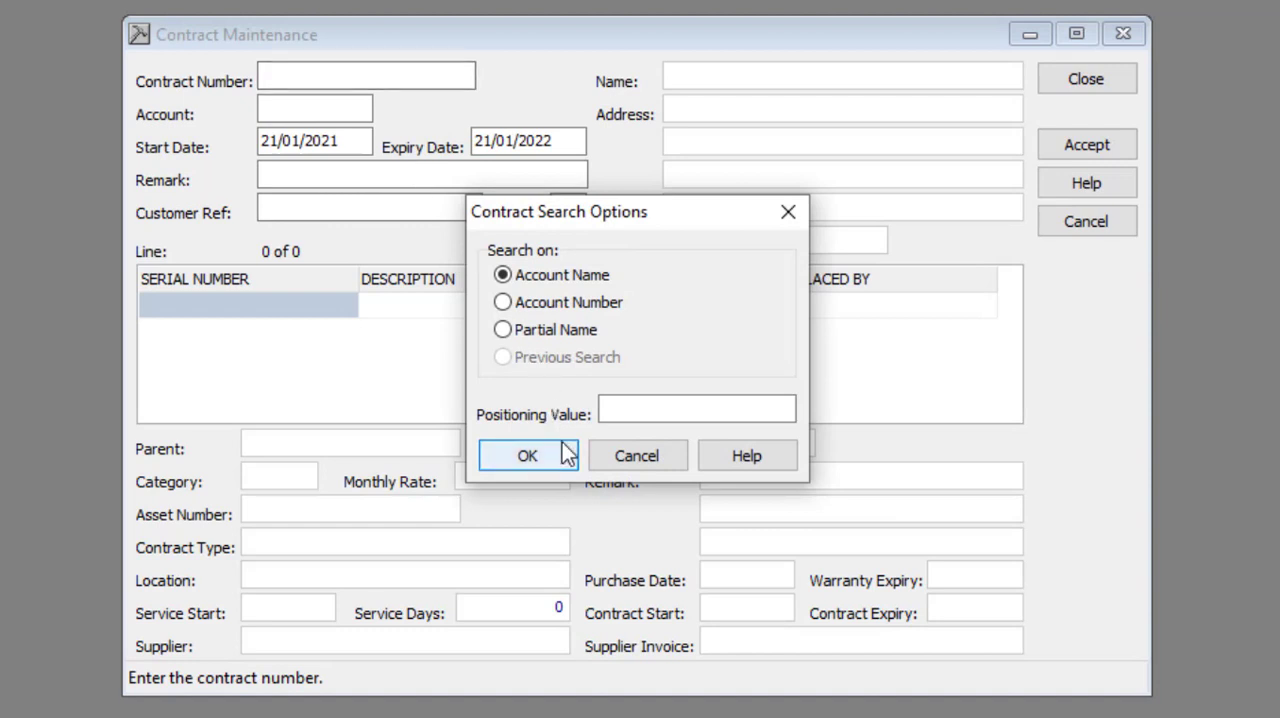
left_click(527, 455)
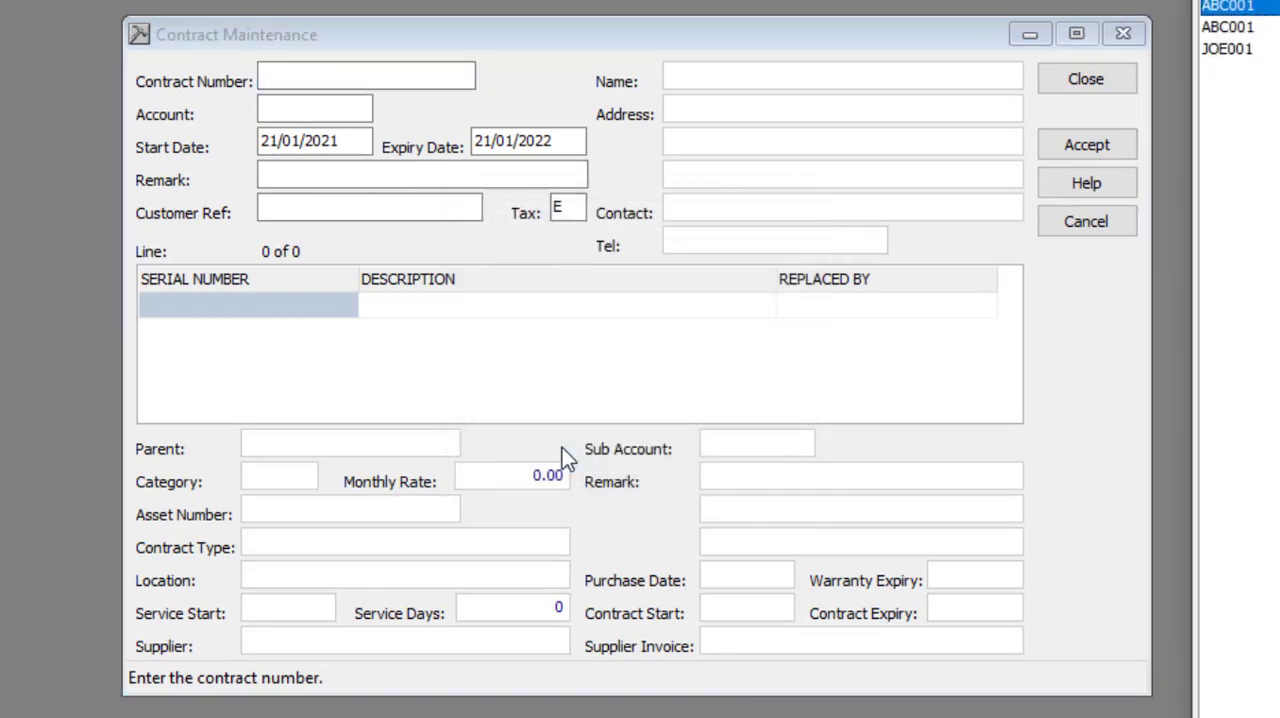
left_click(1247, 52)
double_click(1248, 55)
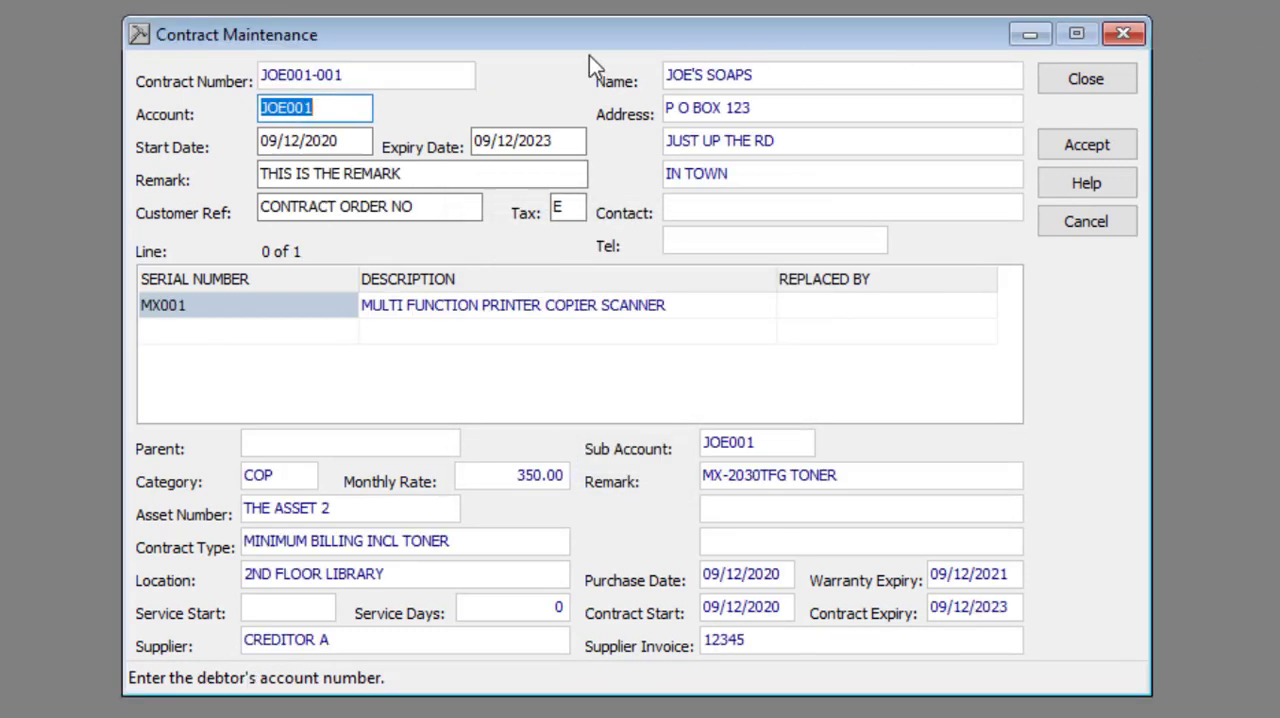
Review the contract header's account, start date, expiry date, remark, customer reference and tax fields
left_click(347, 106)
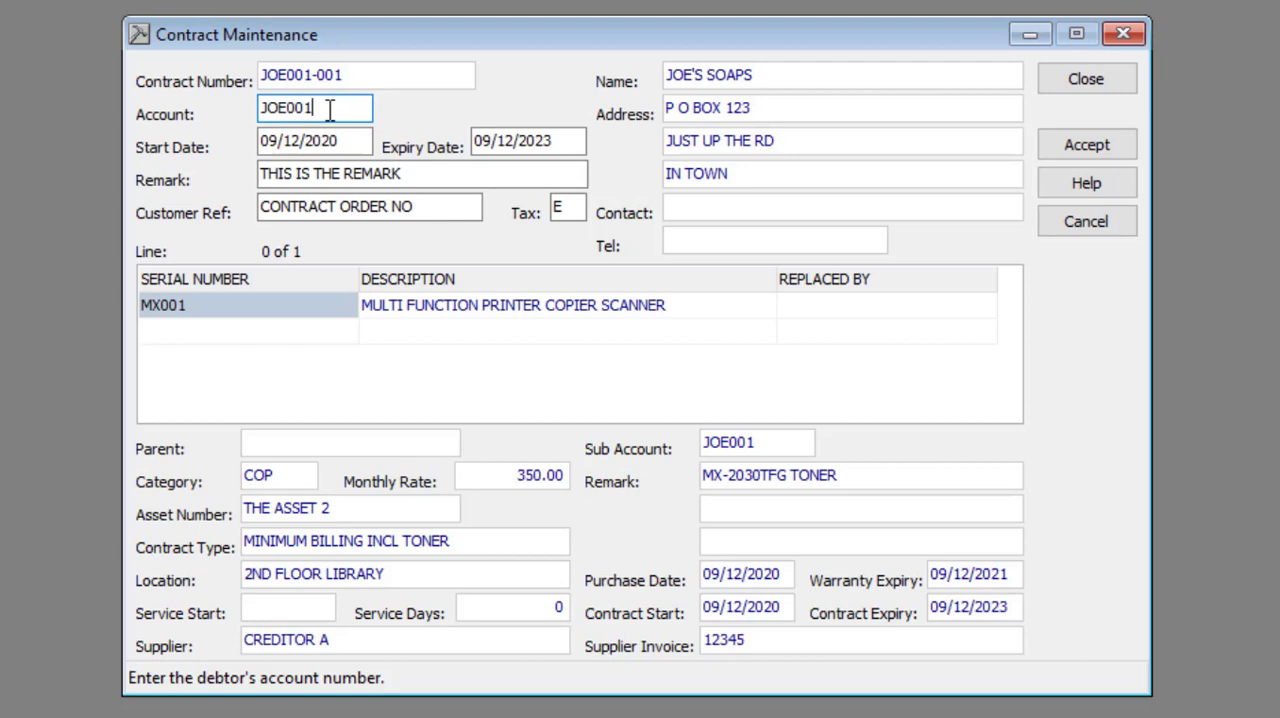
left_click(348, 141)
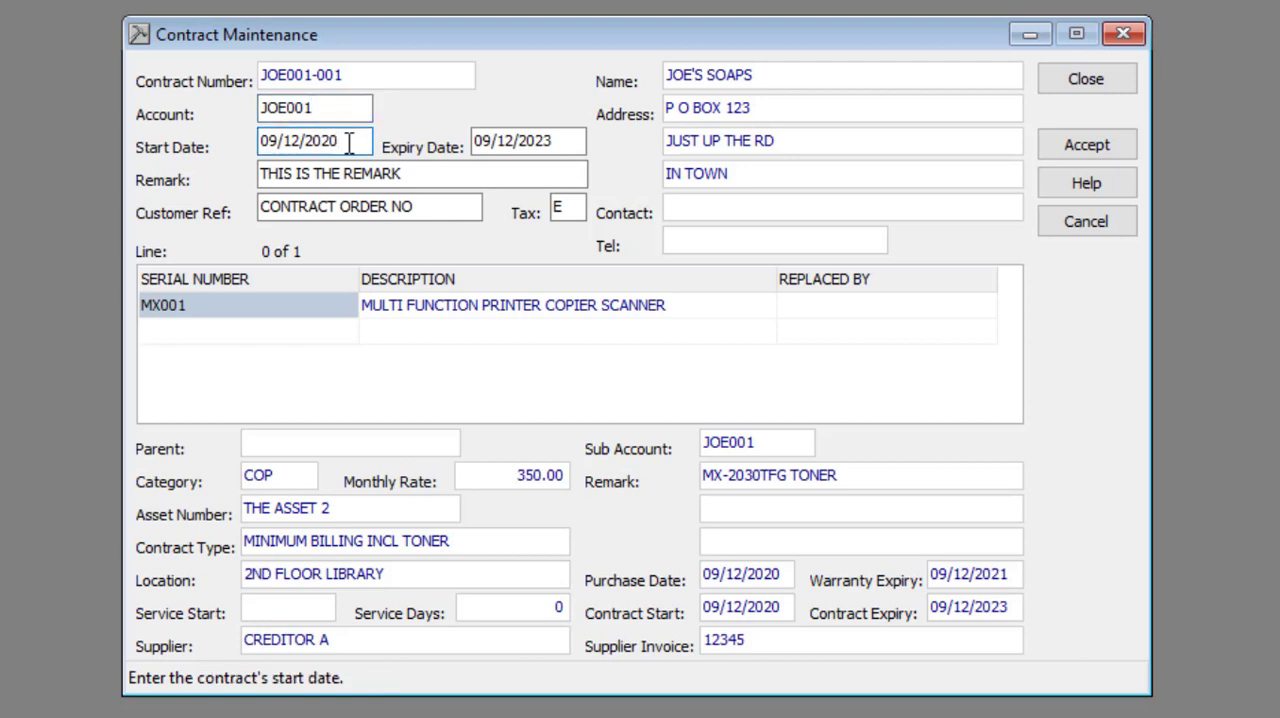
left_click(560, 140)
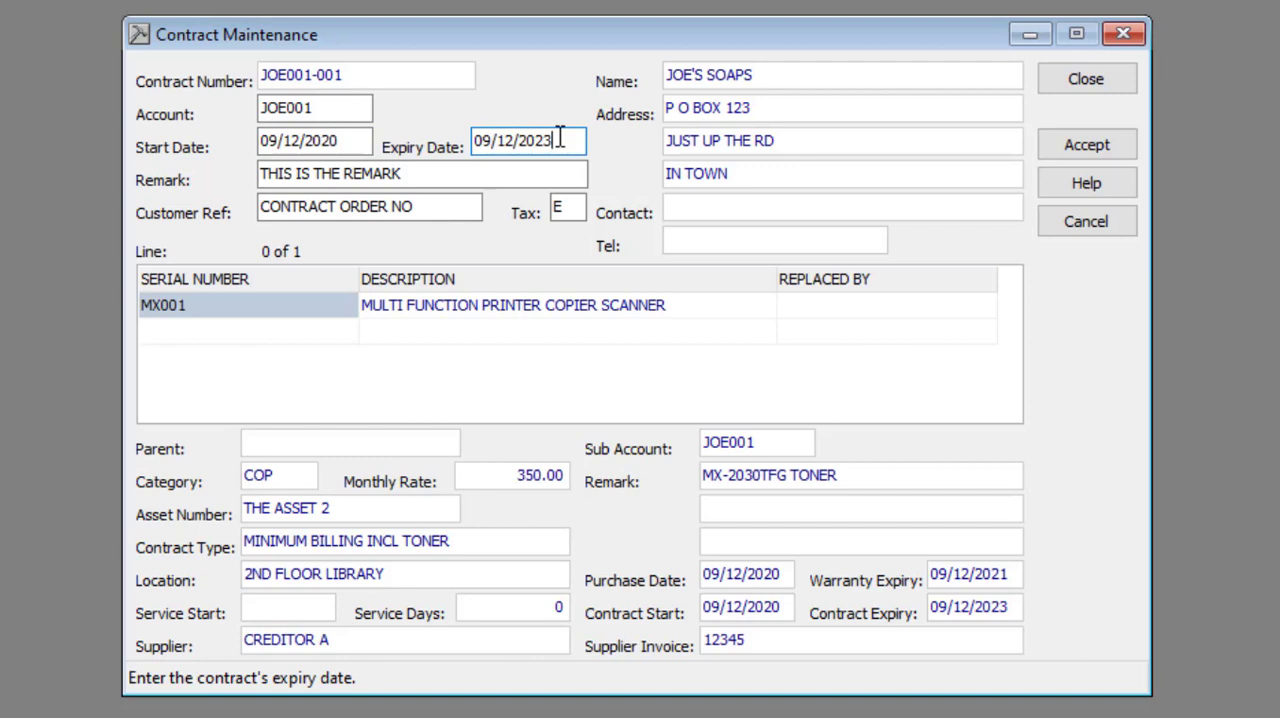
left_click(434, 172)
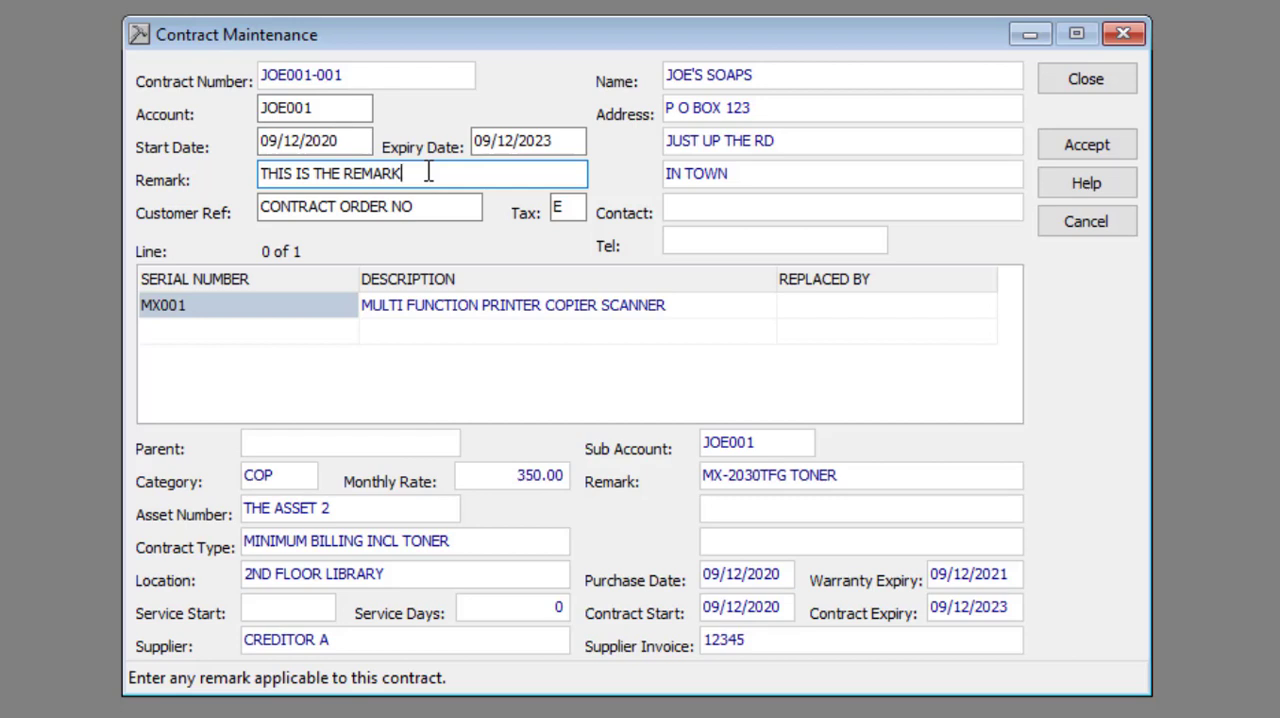
key("Tab")
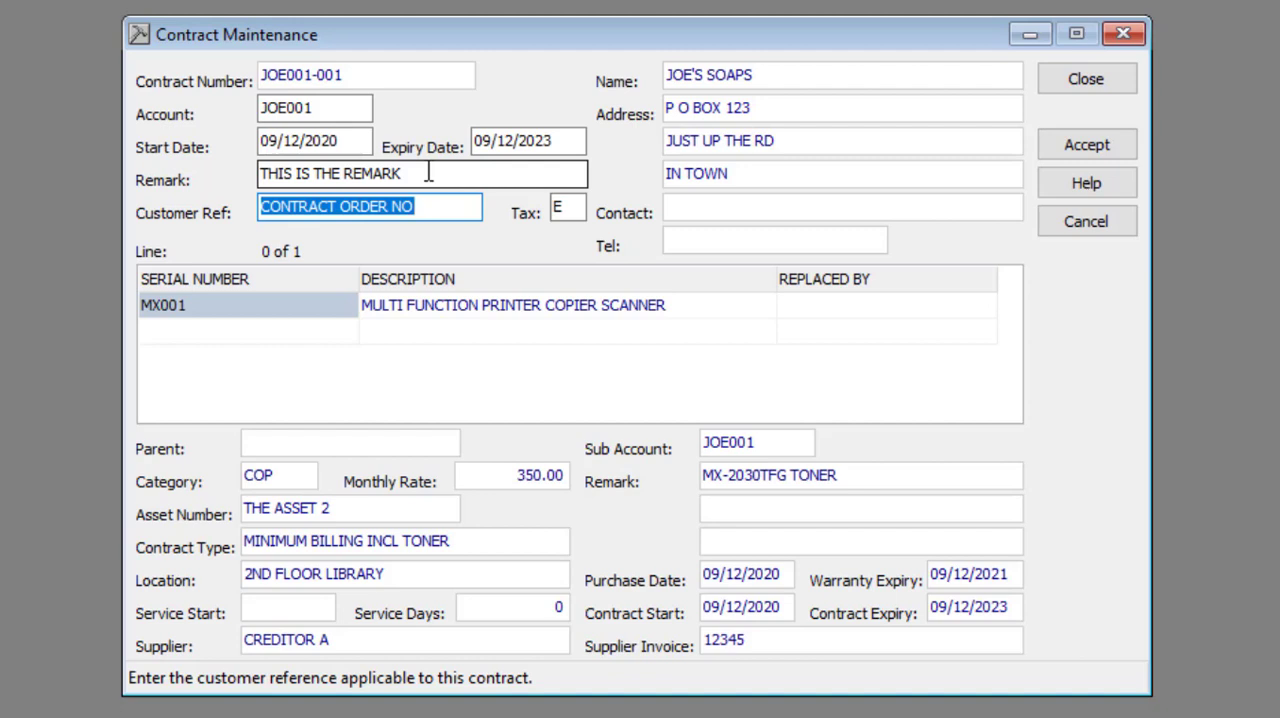
key("Tab")
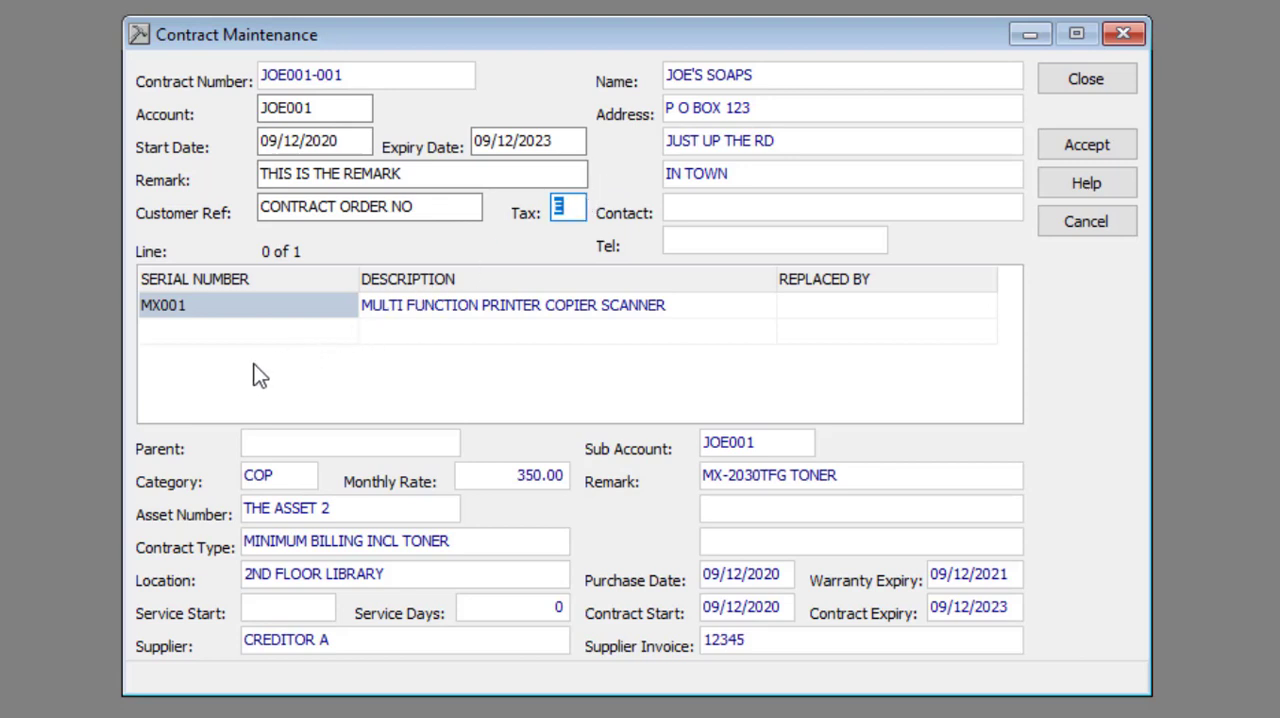
View the blank form for adding an item on the contract's empty line, closing it without an entry
left_click(250, 311)
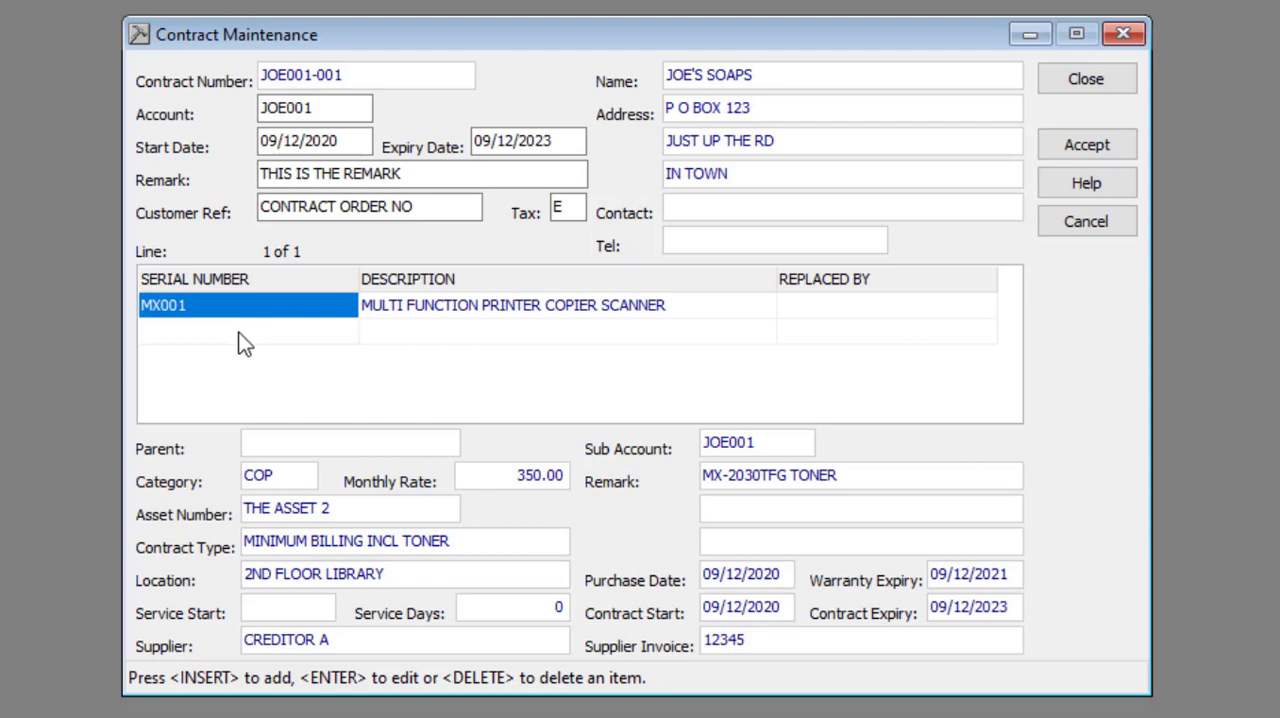
left_click(245, 335)
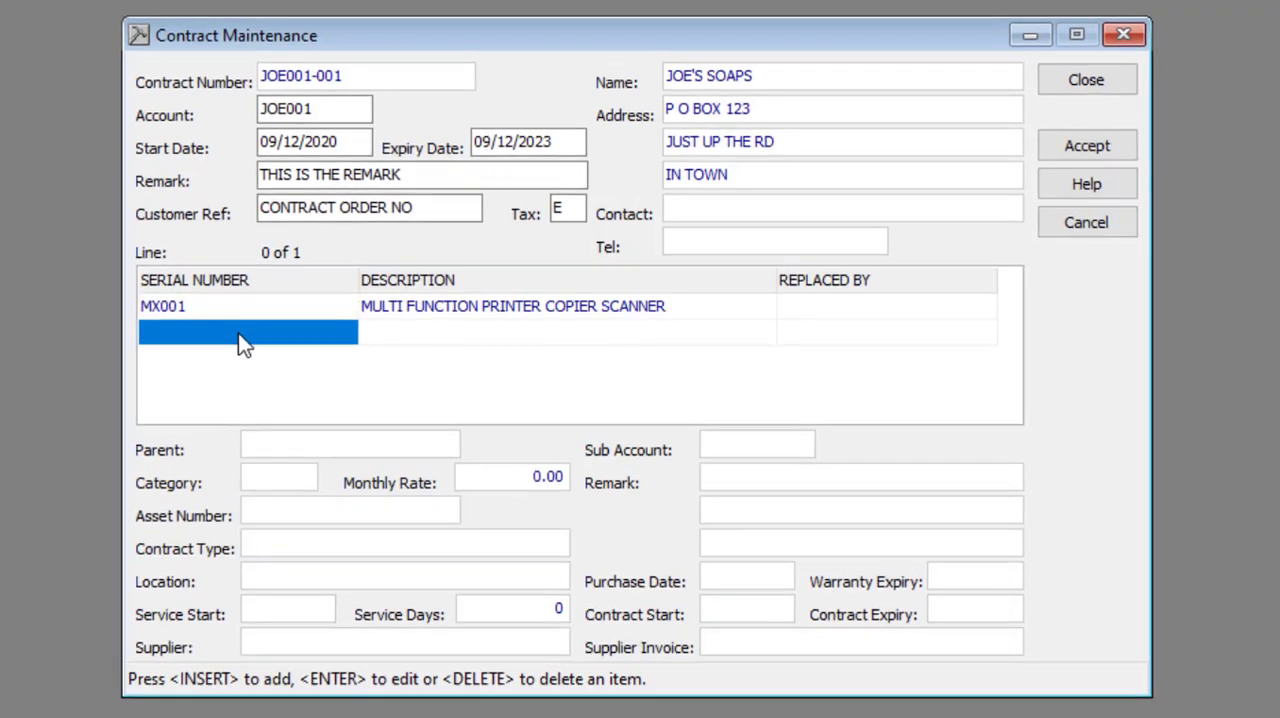
key("Insert")
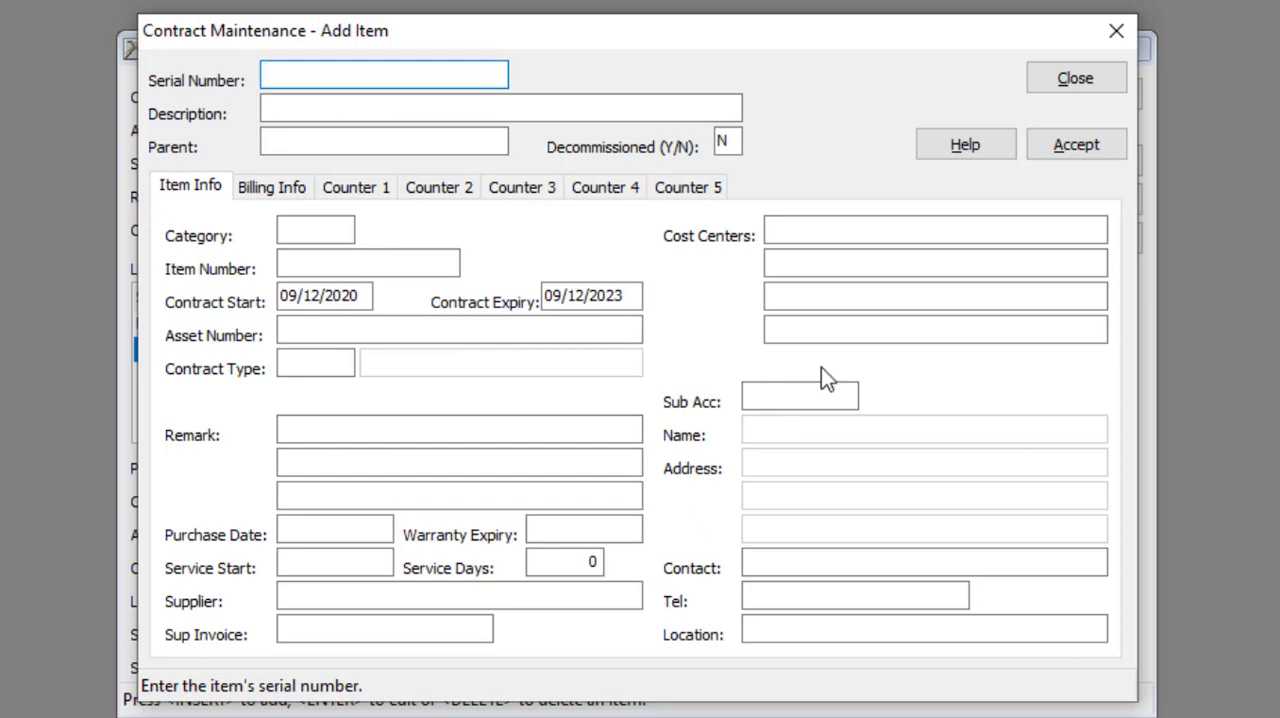
left_click(1040, 82)
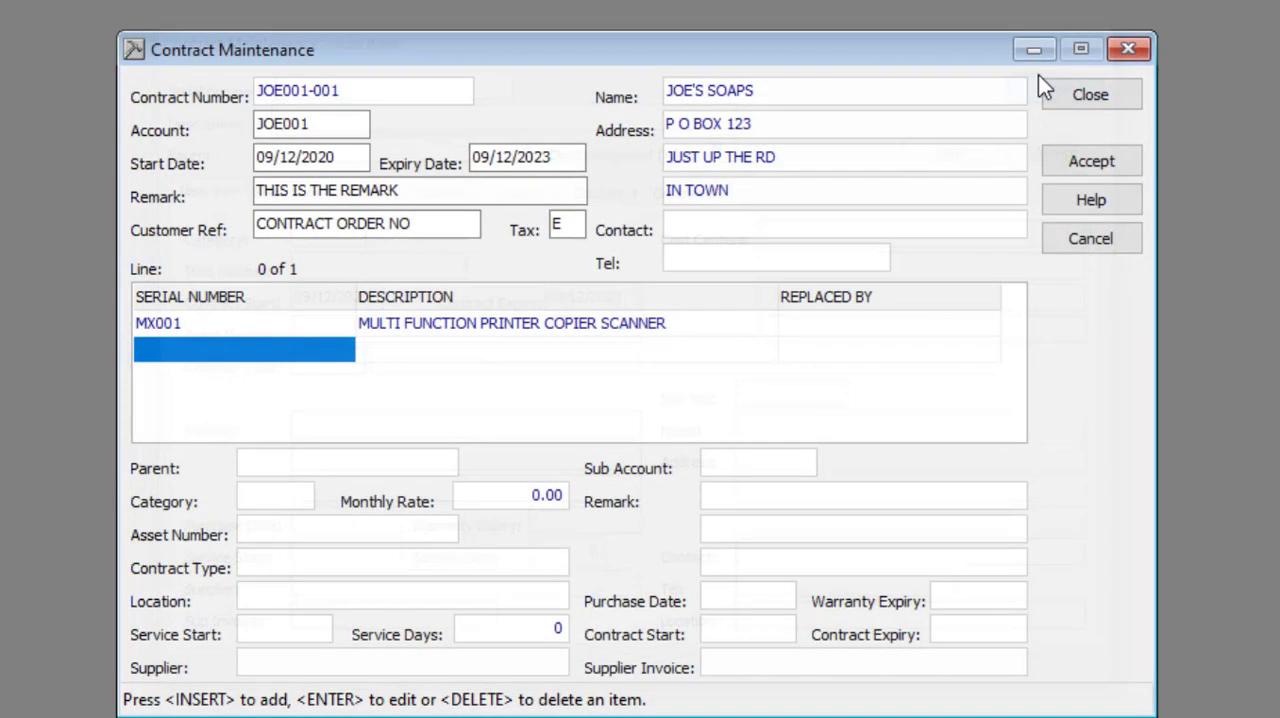
Open the contract's multi function printer item MX001 for editing and examine its description, parent and decommissioned fields
left_click(265, 335)
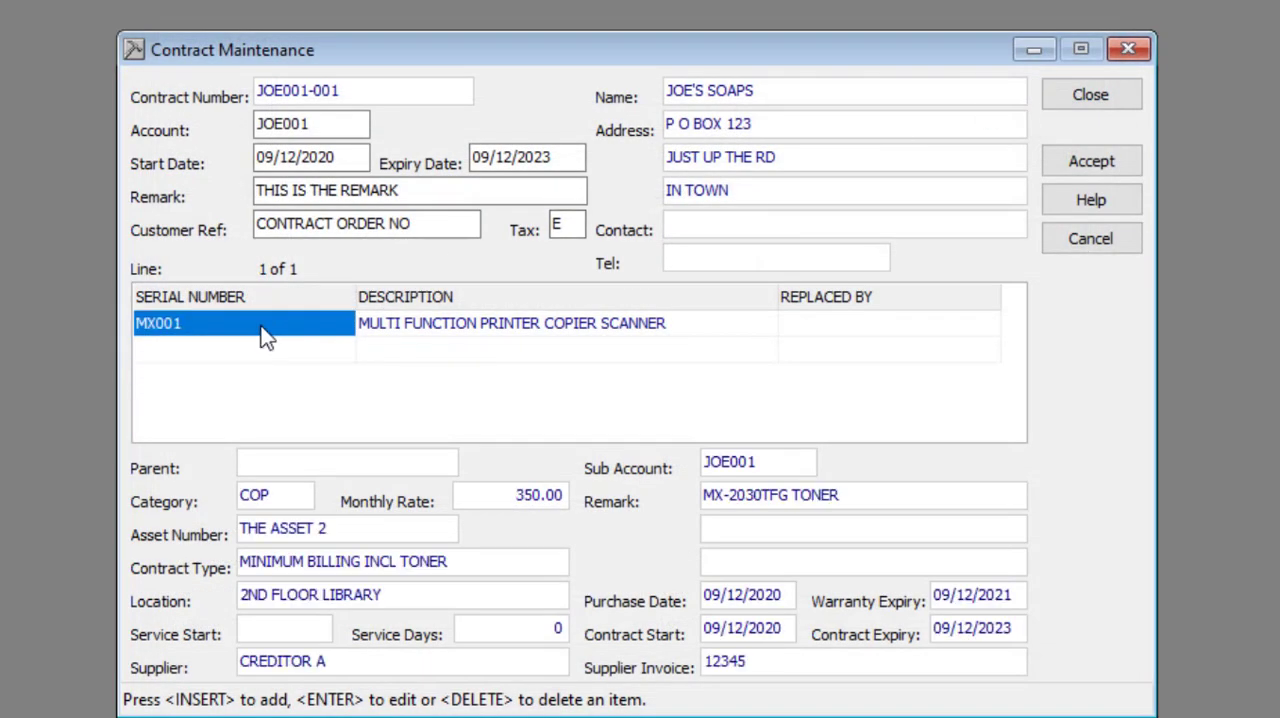
double_click(265, 335)
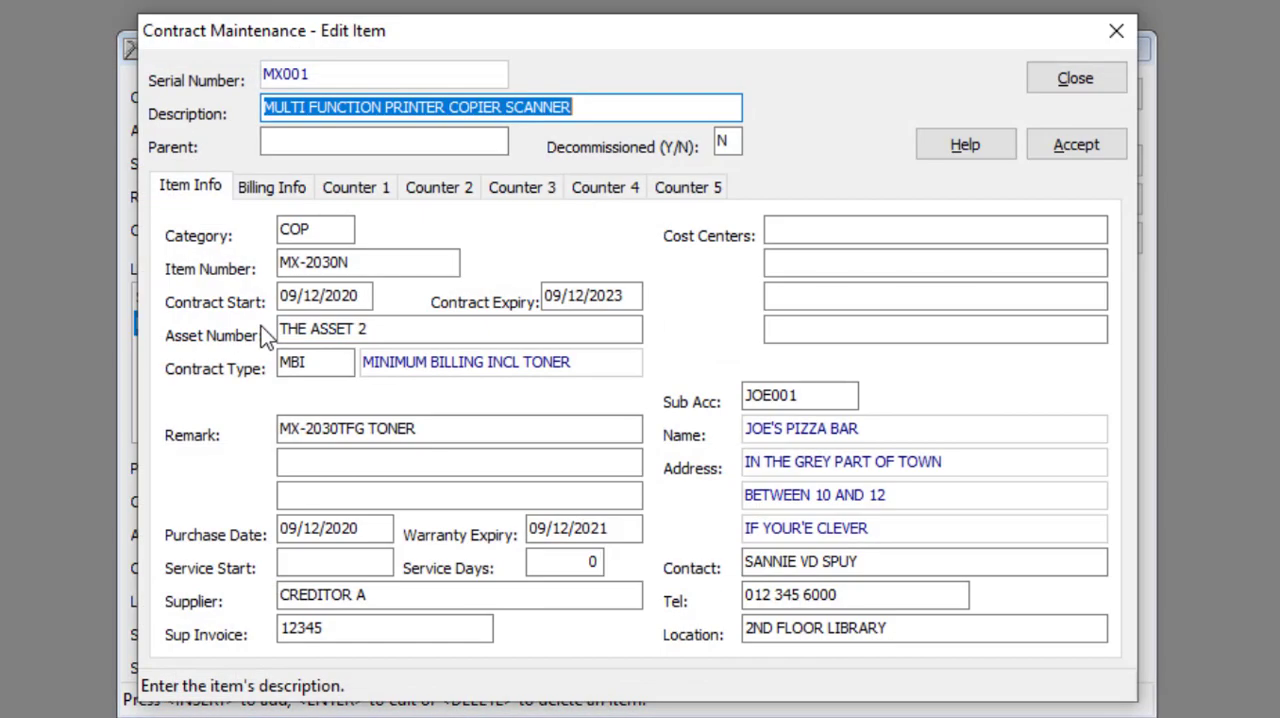
left_click(602, 104)
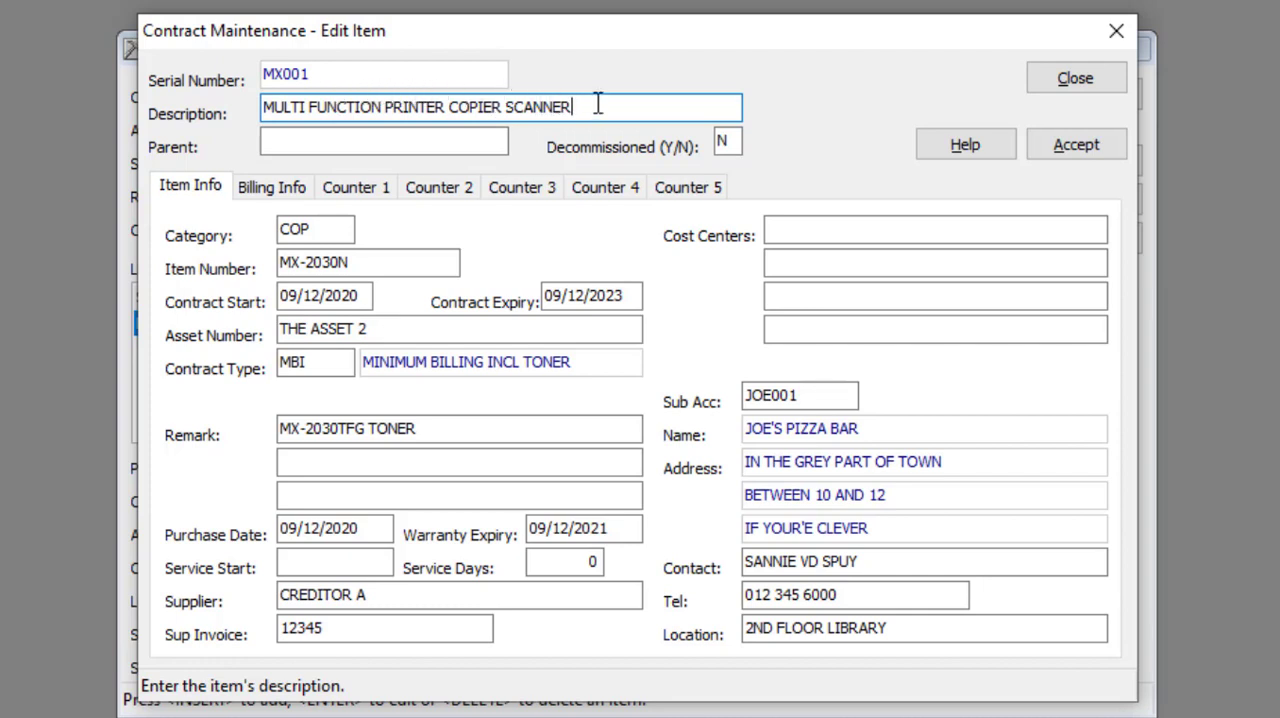
left_click(313, 147)
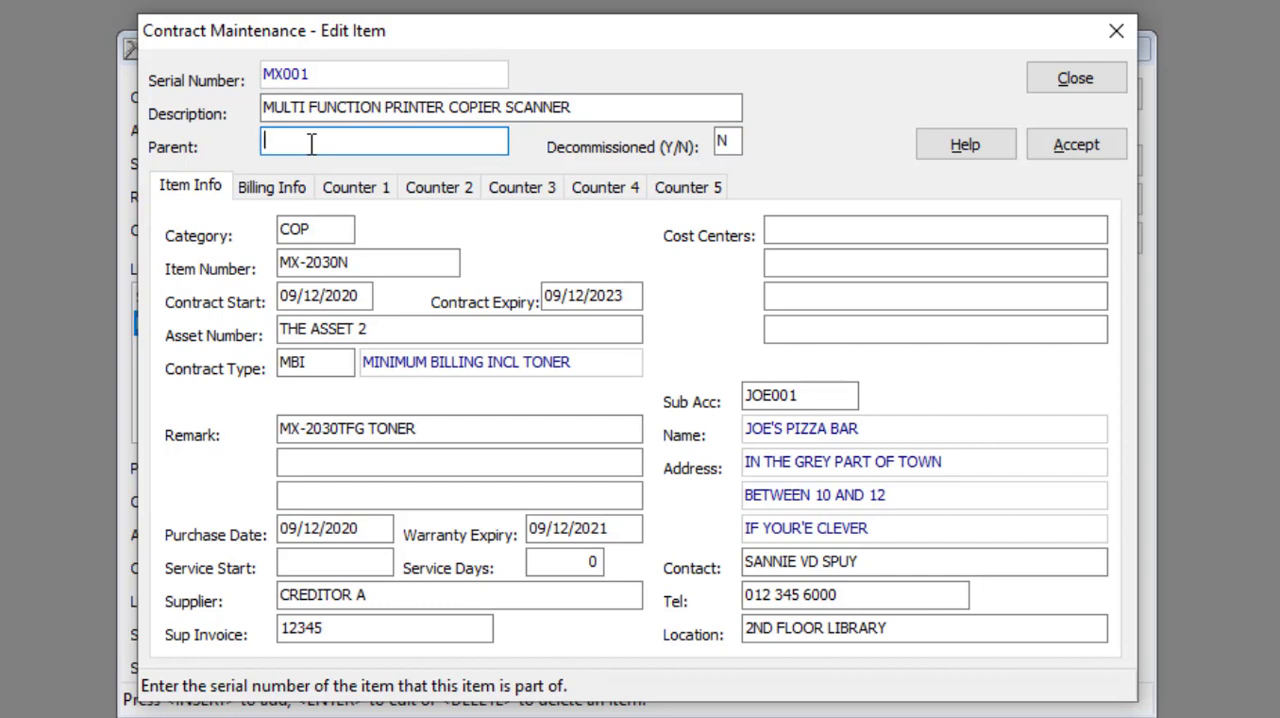
key("Tab")
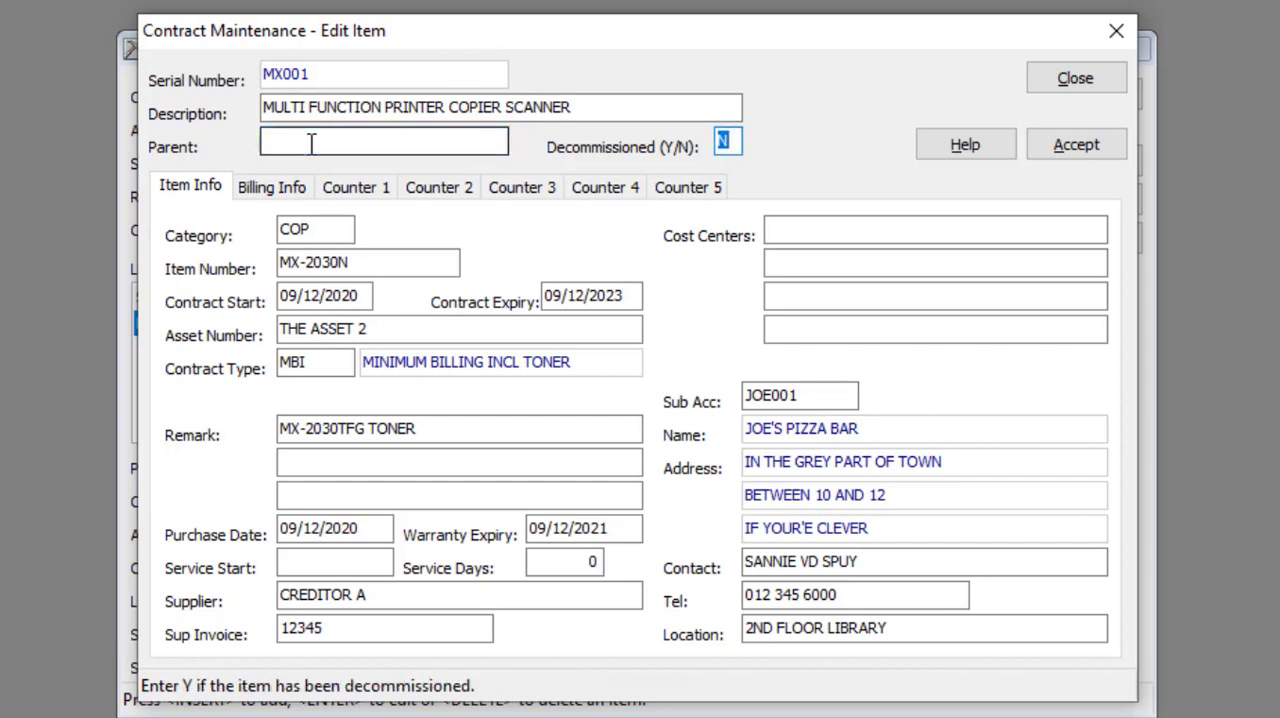
left_click(730, 141)
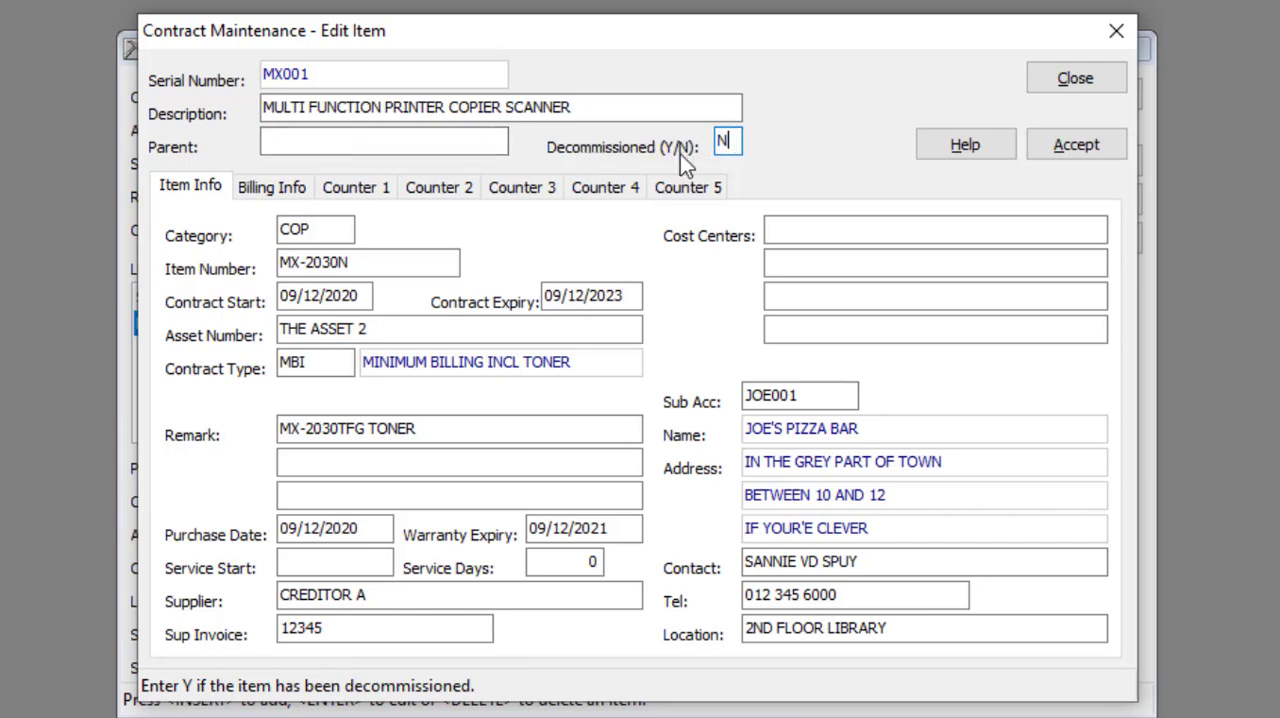
key("Tab")
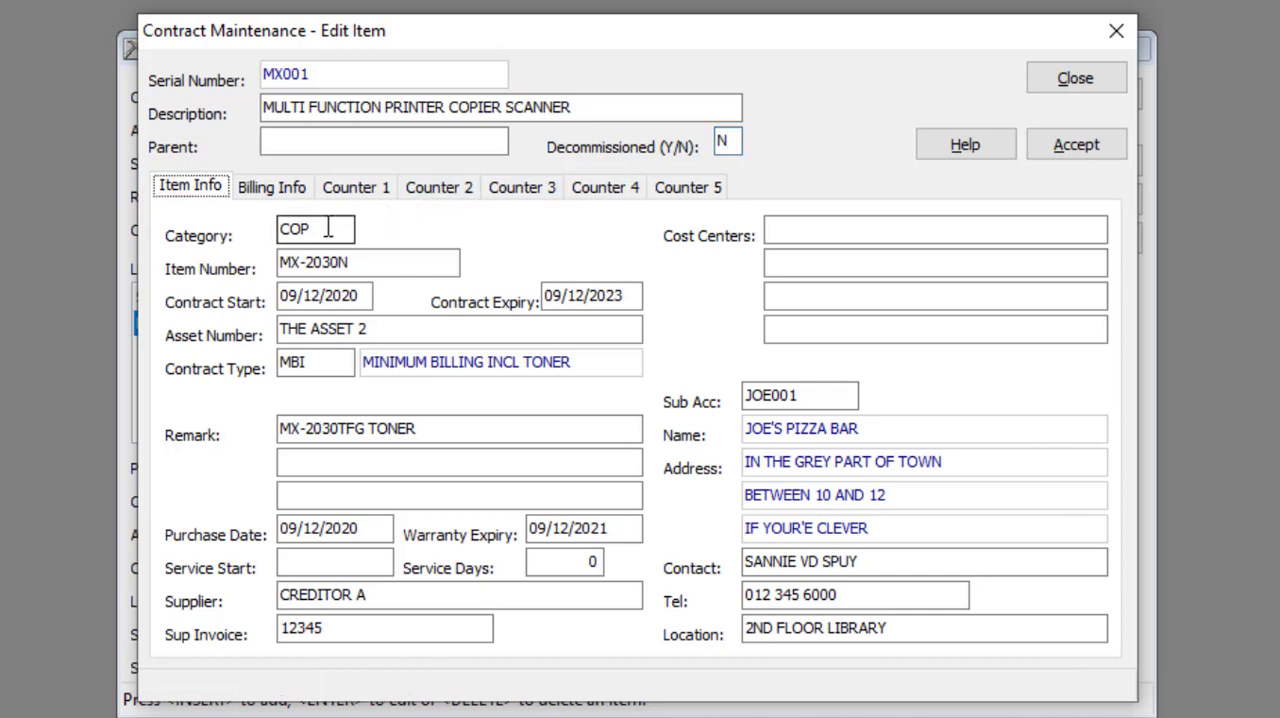
Examine the item's category, item number, contract dates, asset number, contract type and remark fields
left_click(328, 229)
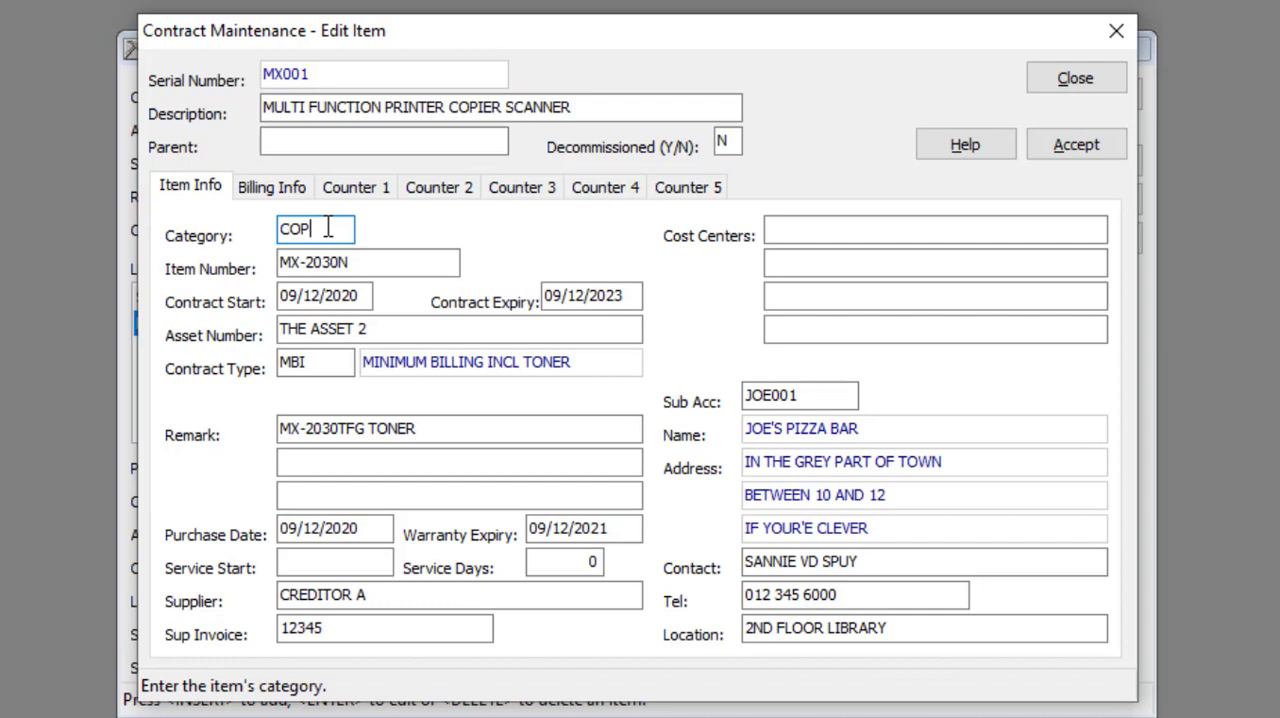
left_click(398, 262)
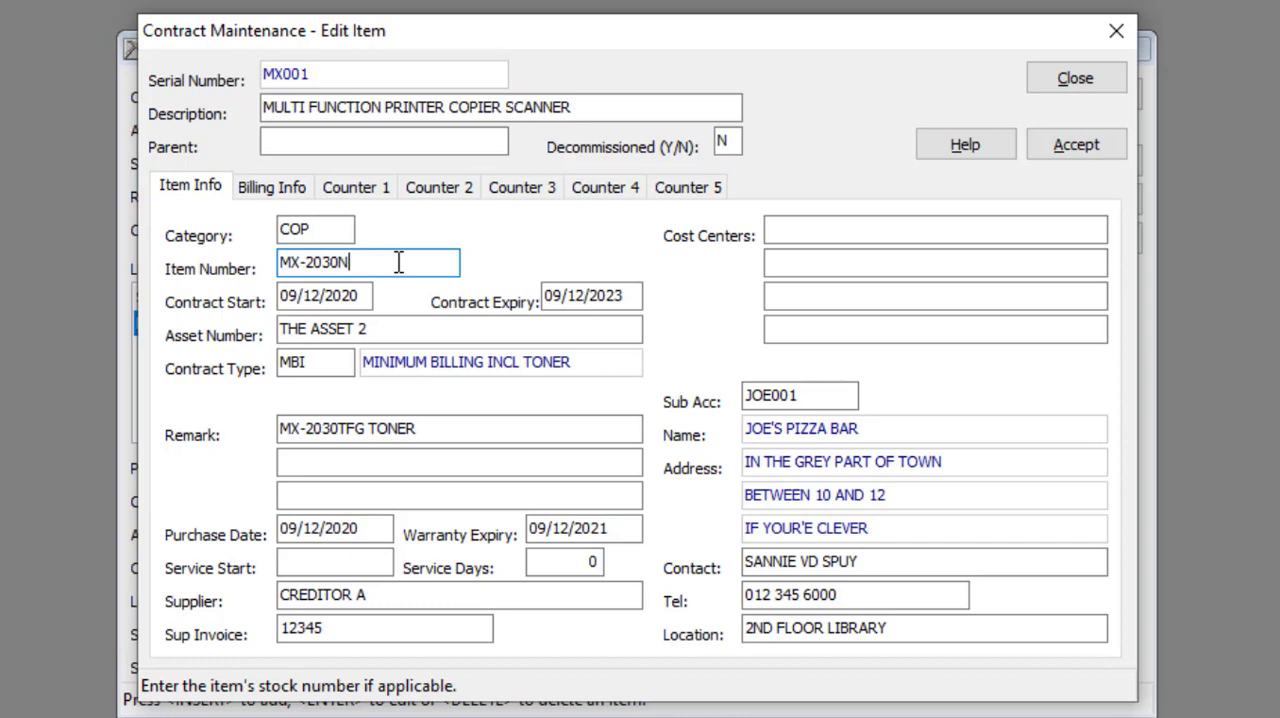
left_click(366, 294)
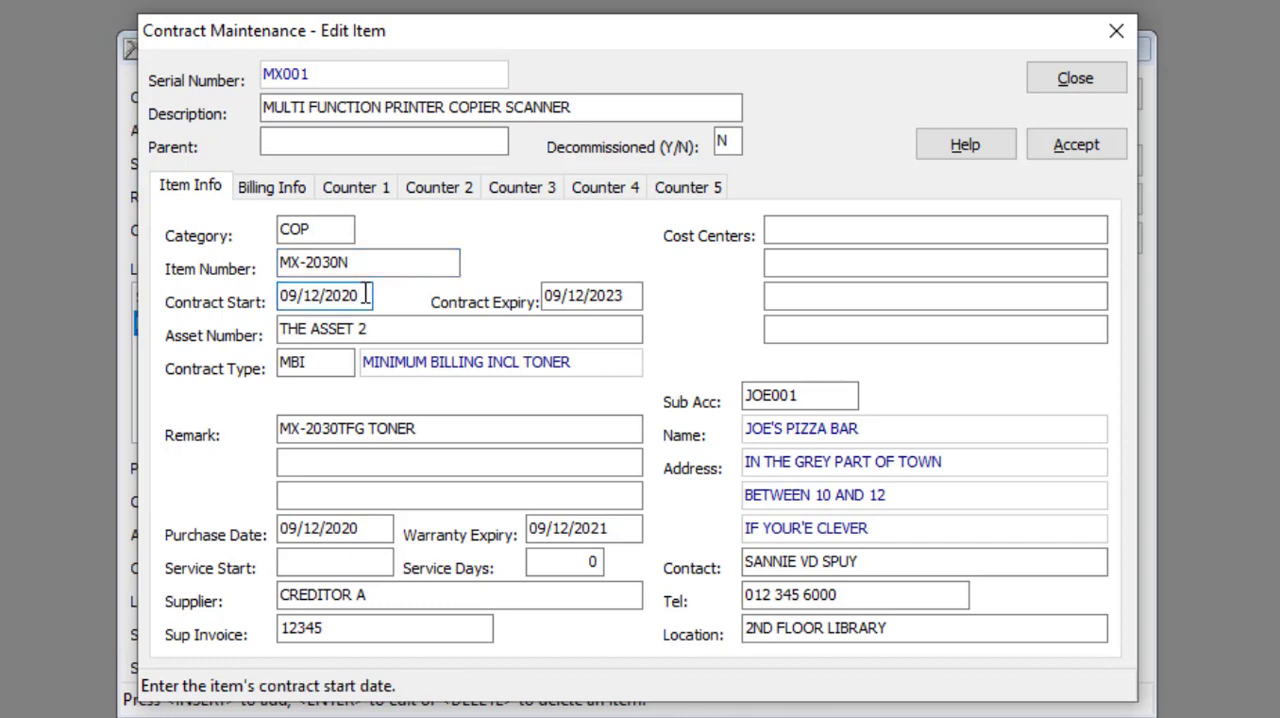
left_click(629, 288)
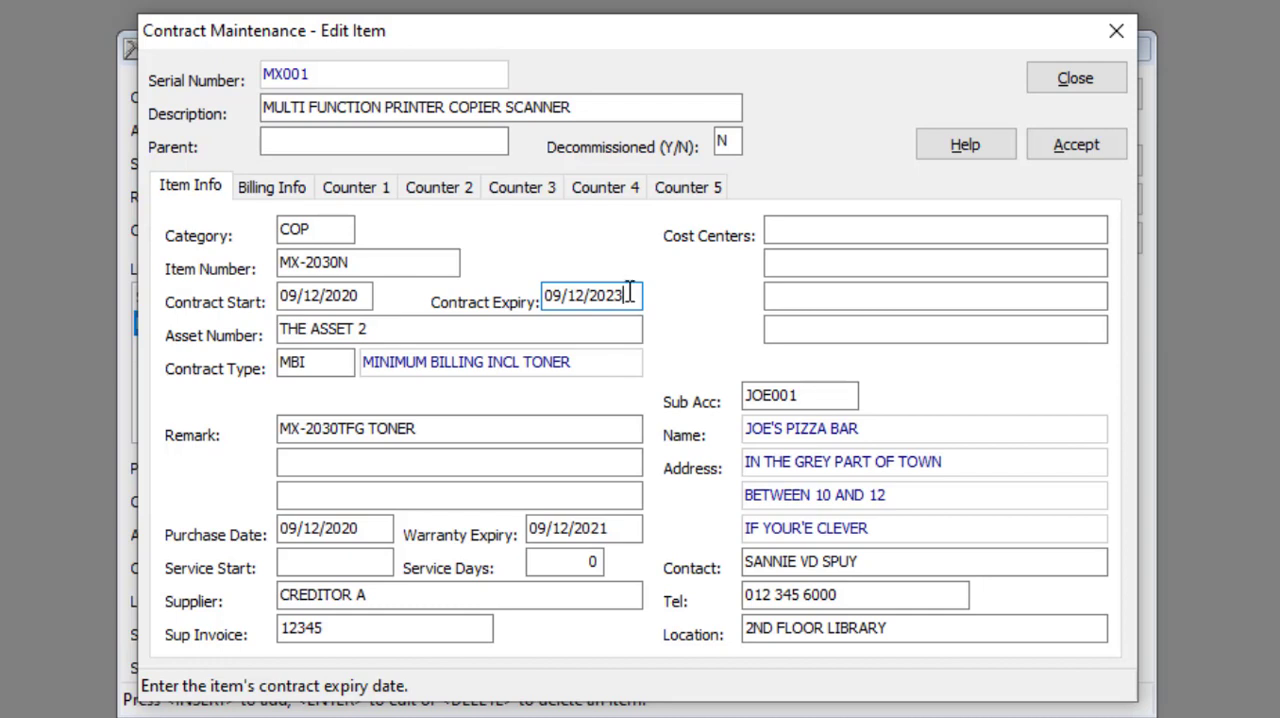
left_click(381, 332)
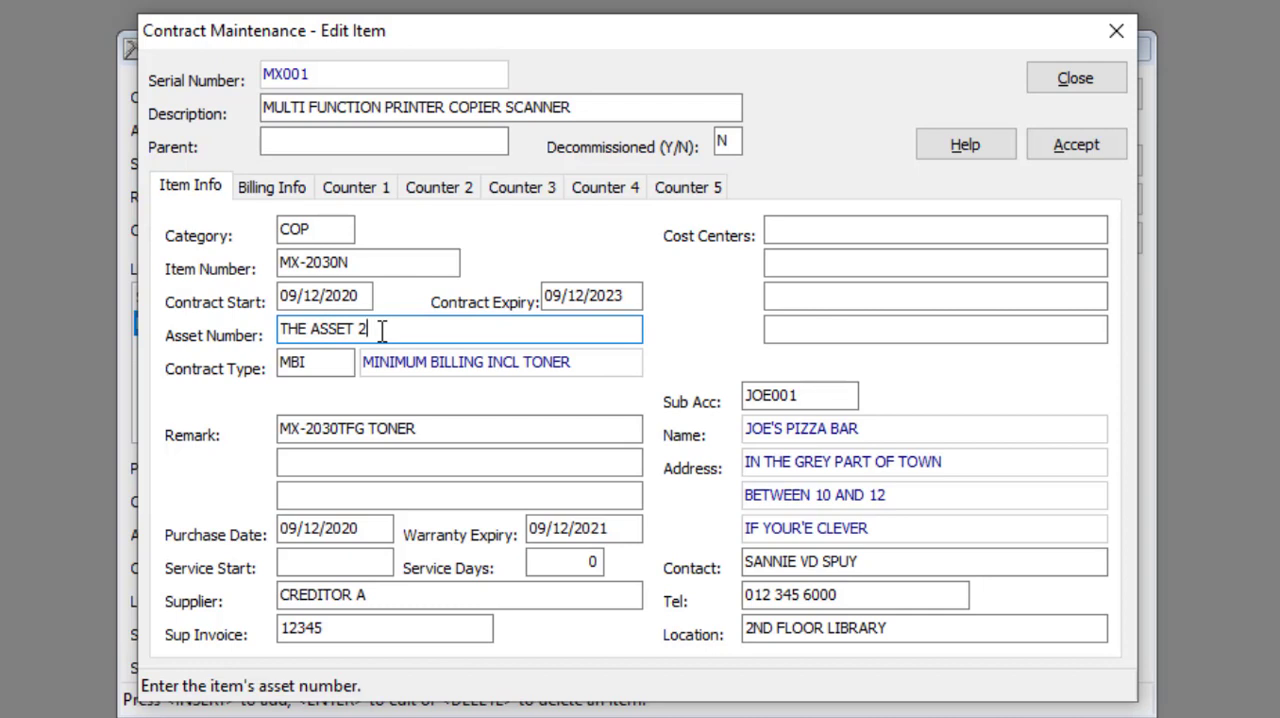
left_click(315, 368)
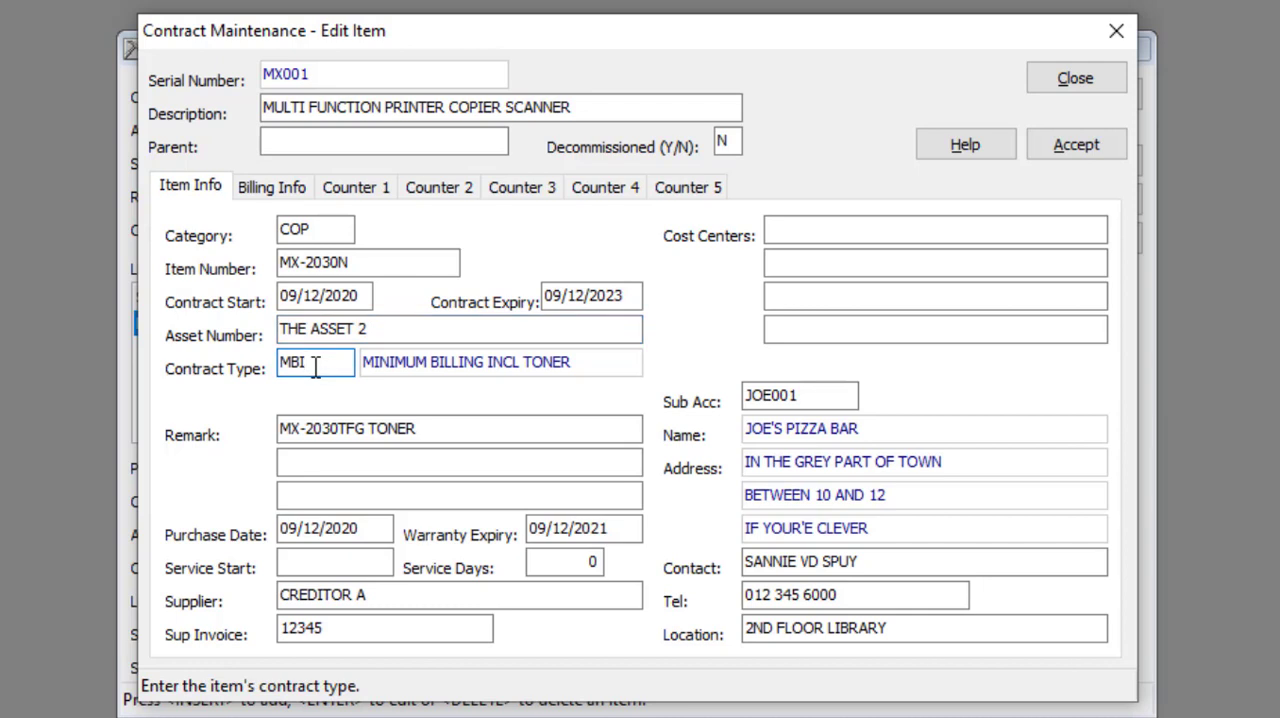
left_click(440, 428)
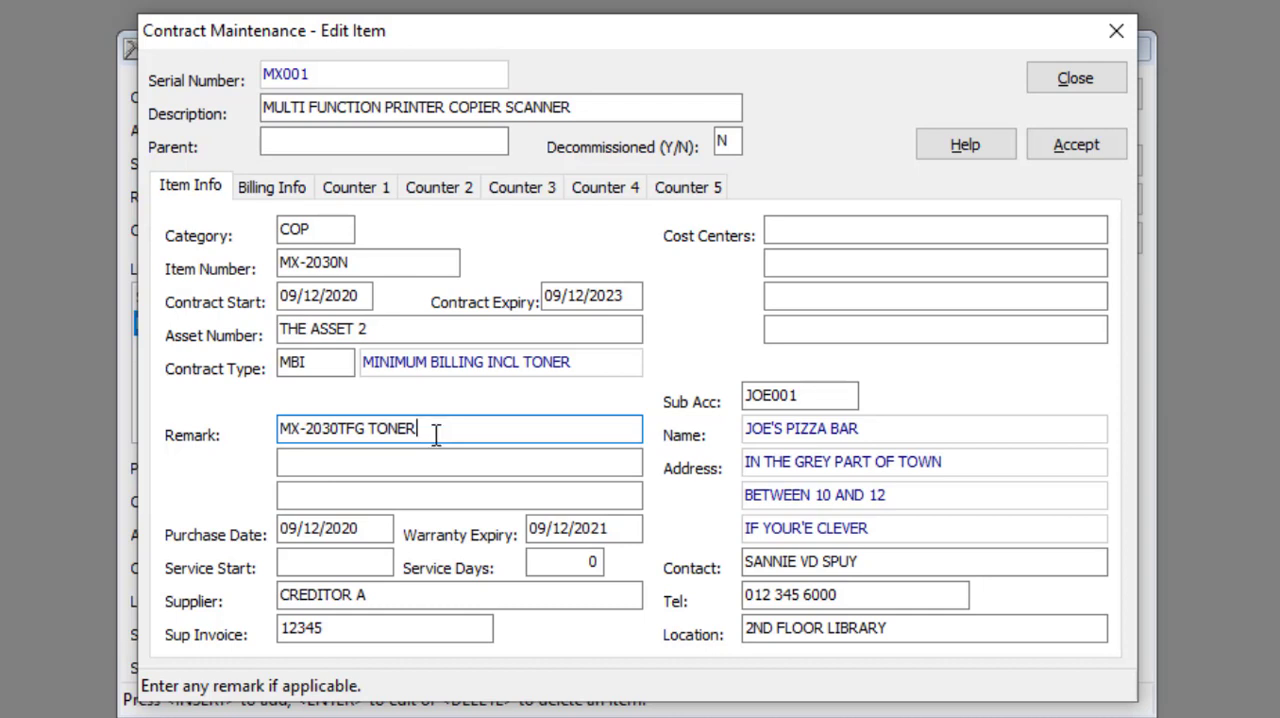
Examine the item's purchase date, warranty expiry, service start, service days and supplier details
left_click(384, 527)
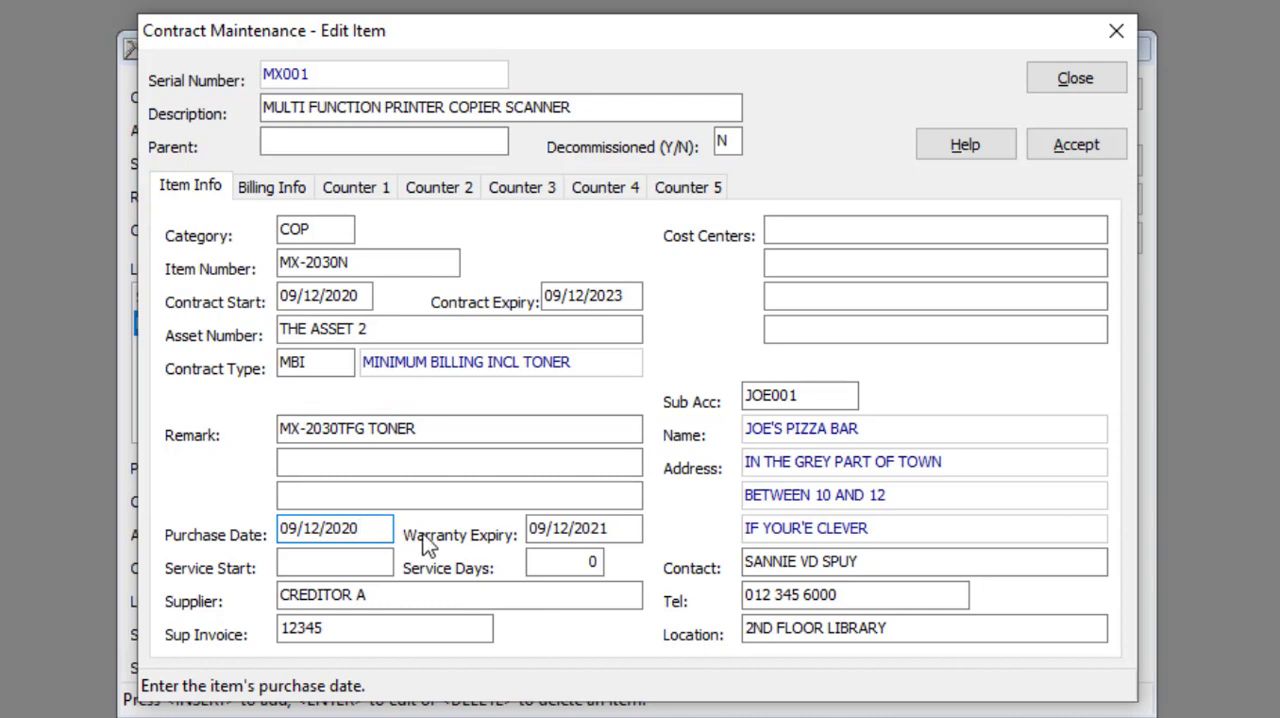
left_click(627, 528)
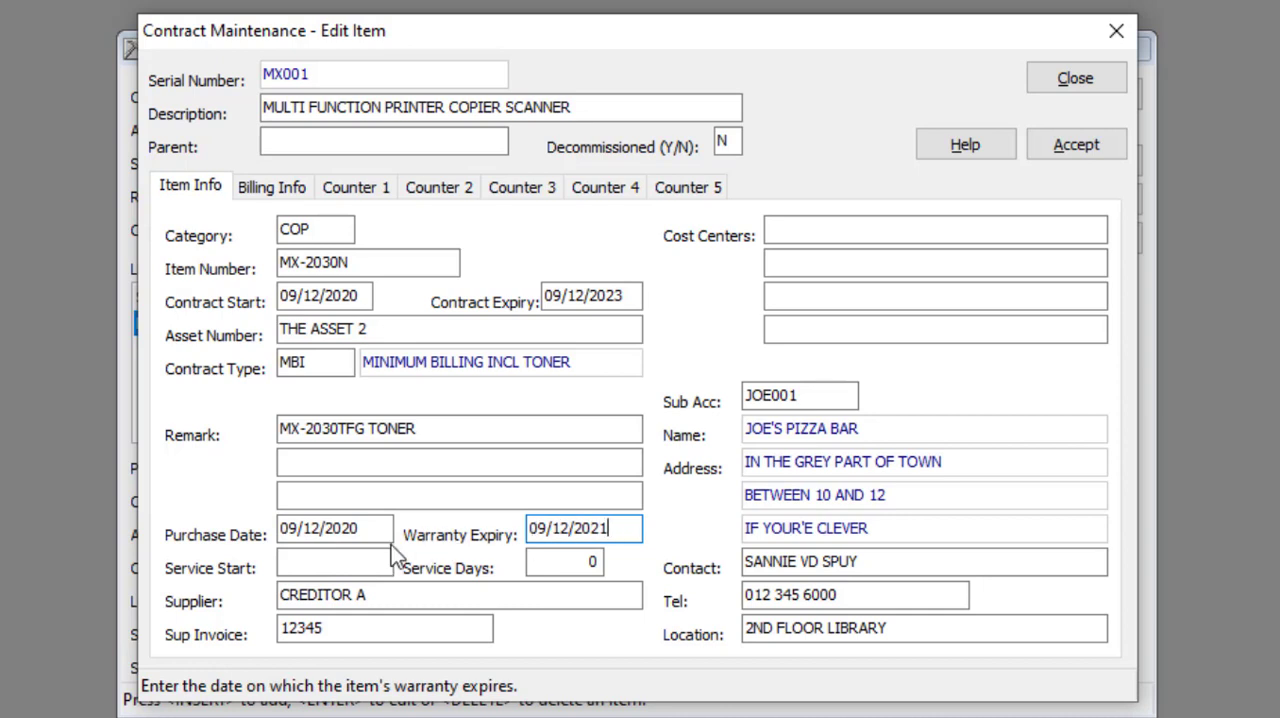
left_click(354, 558)
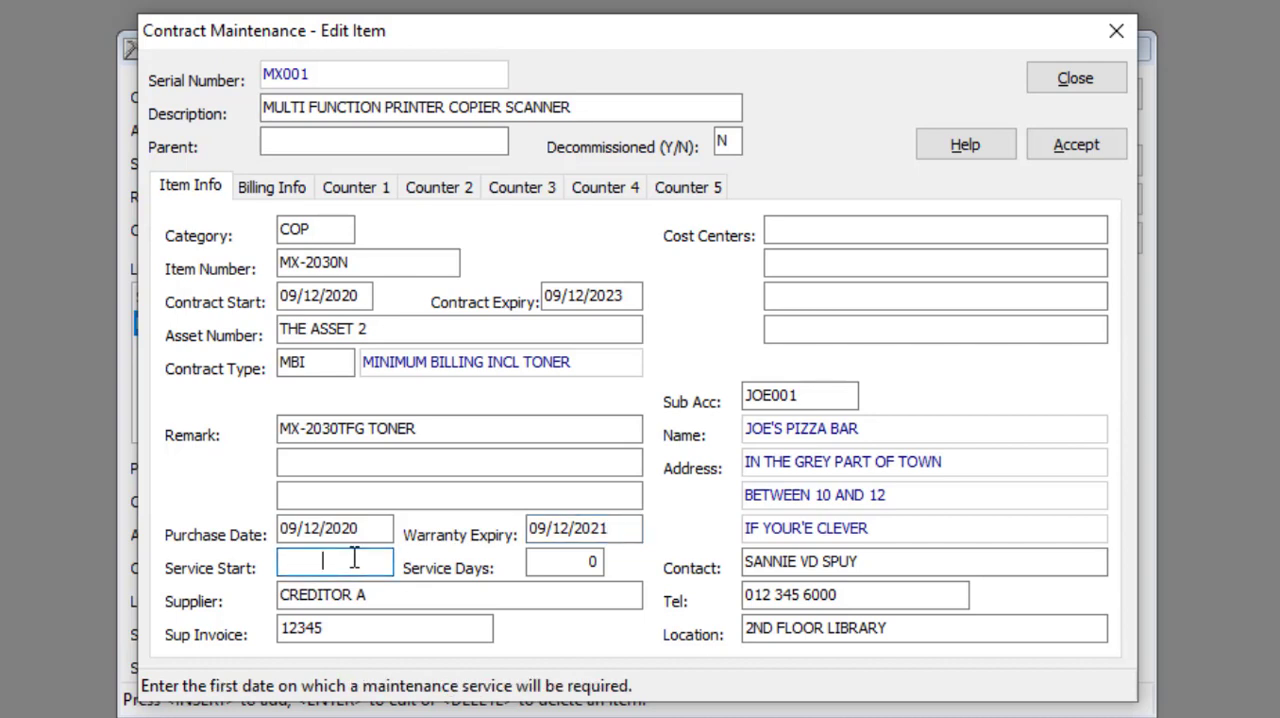
left_click(574, 560)
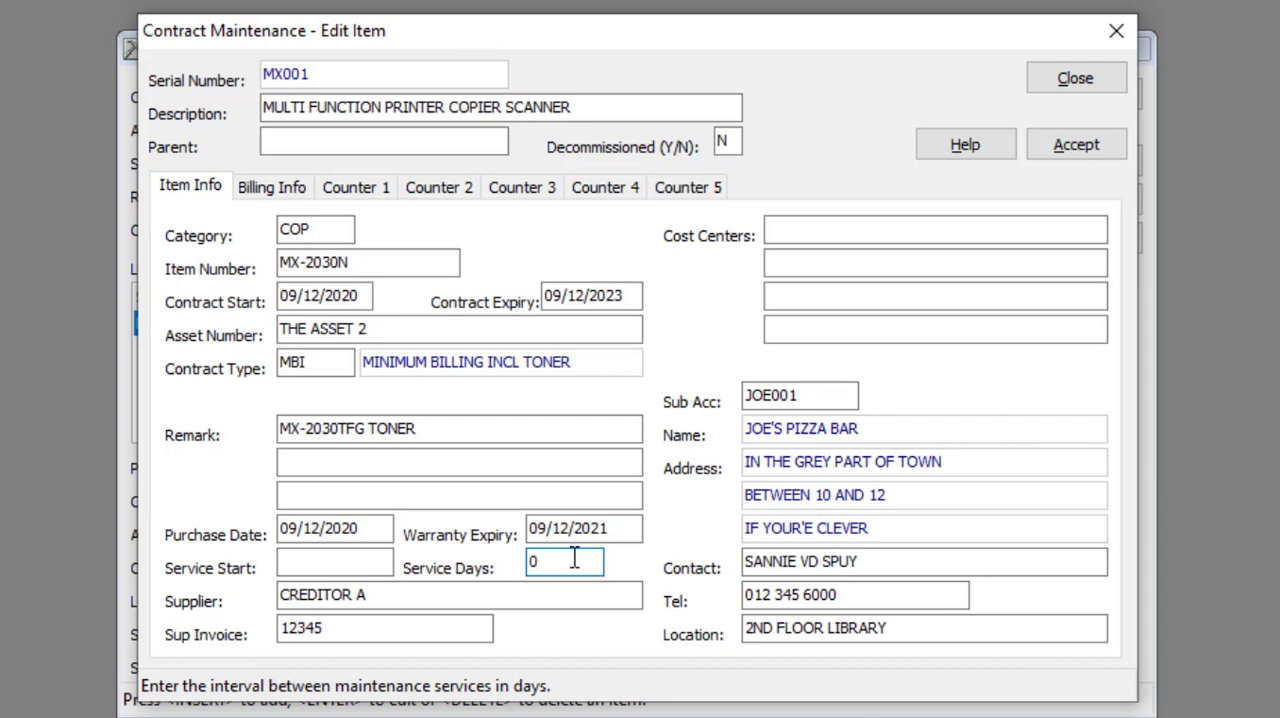
left_click(377, 595)
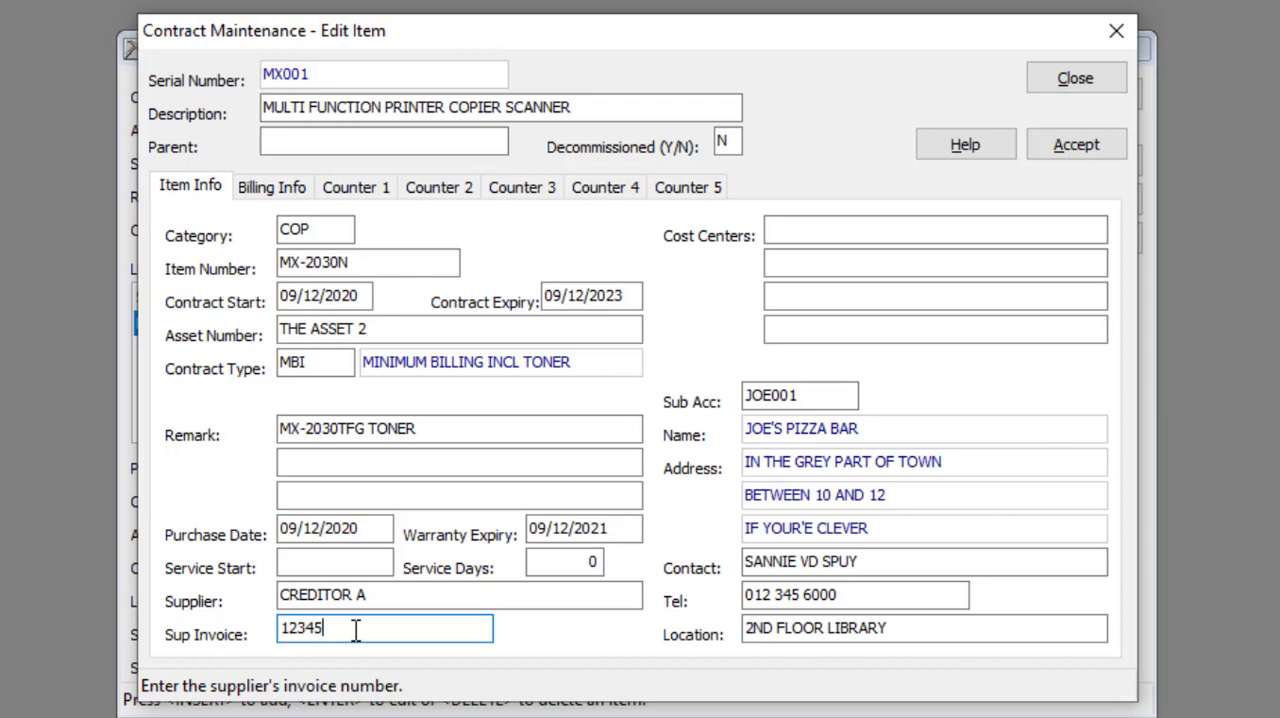
Examine the item's cost centers, sub account and contact person fields
left_click(812, 224)
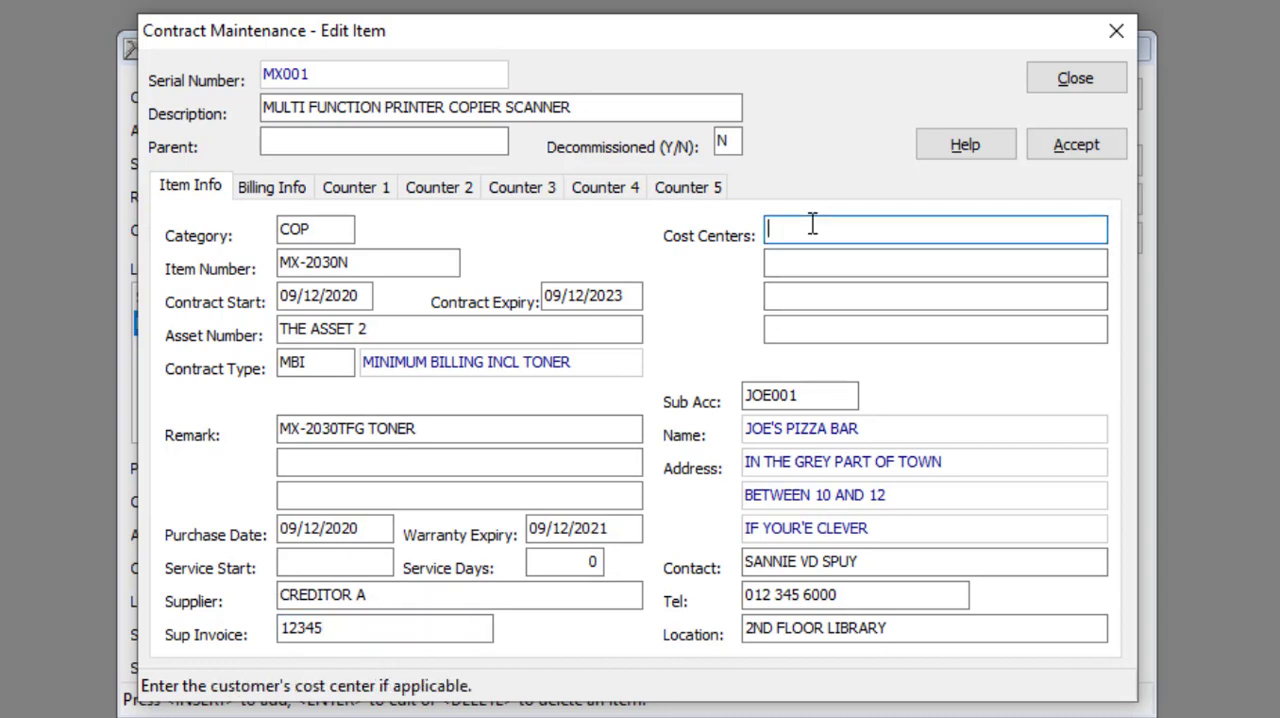
left_click(818, 397)
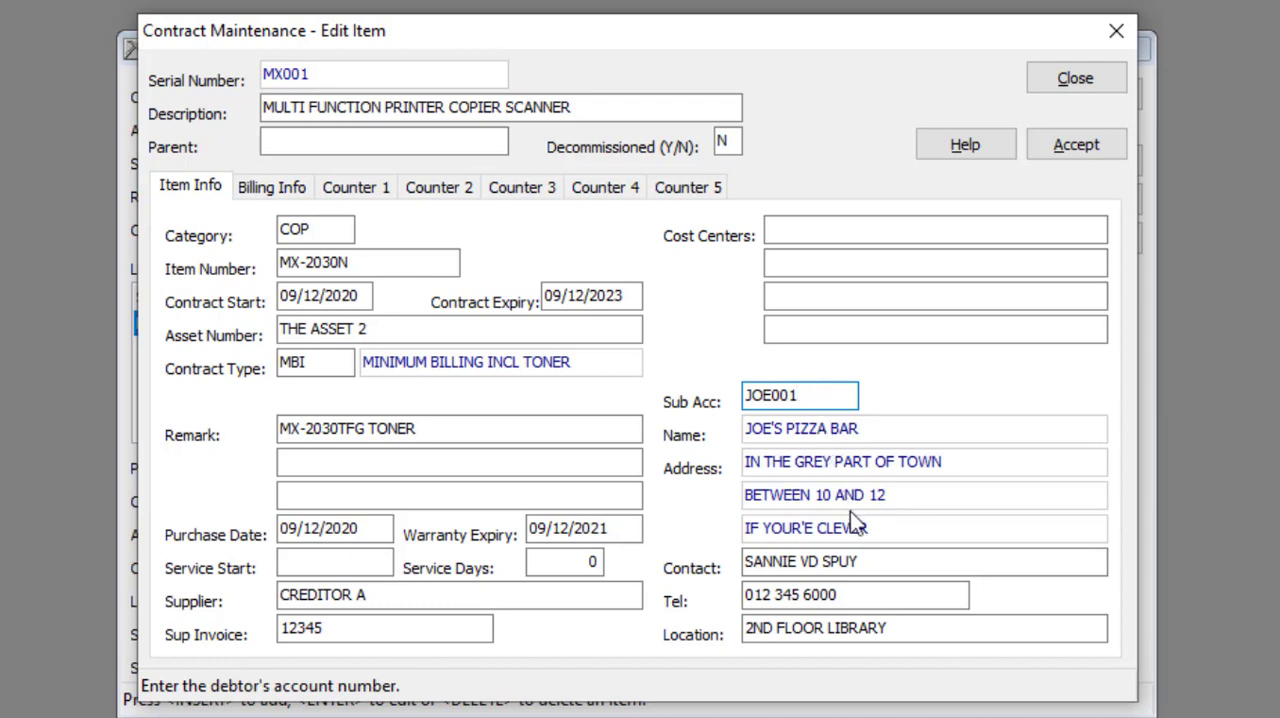
left_click(876, 561)
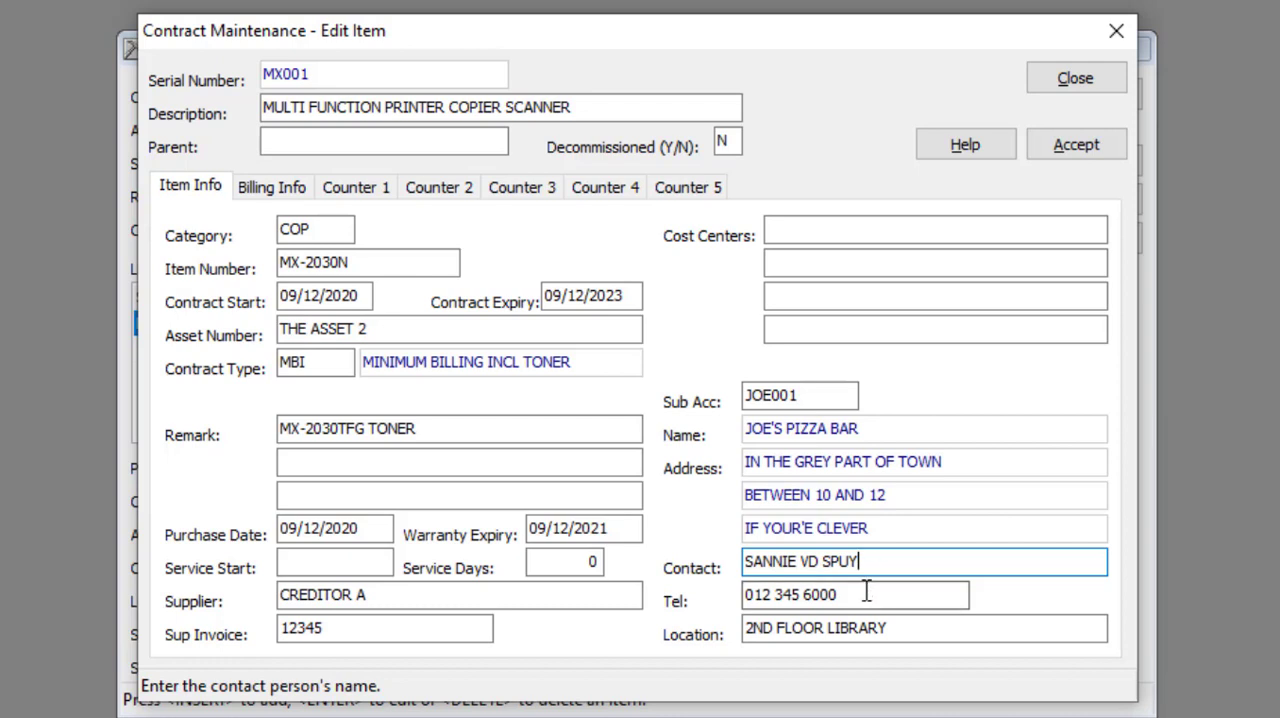
Examine the item's contact telephone and physical location fields
left_click(866, 592)
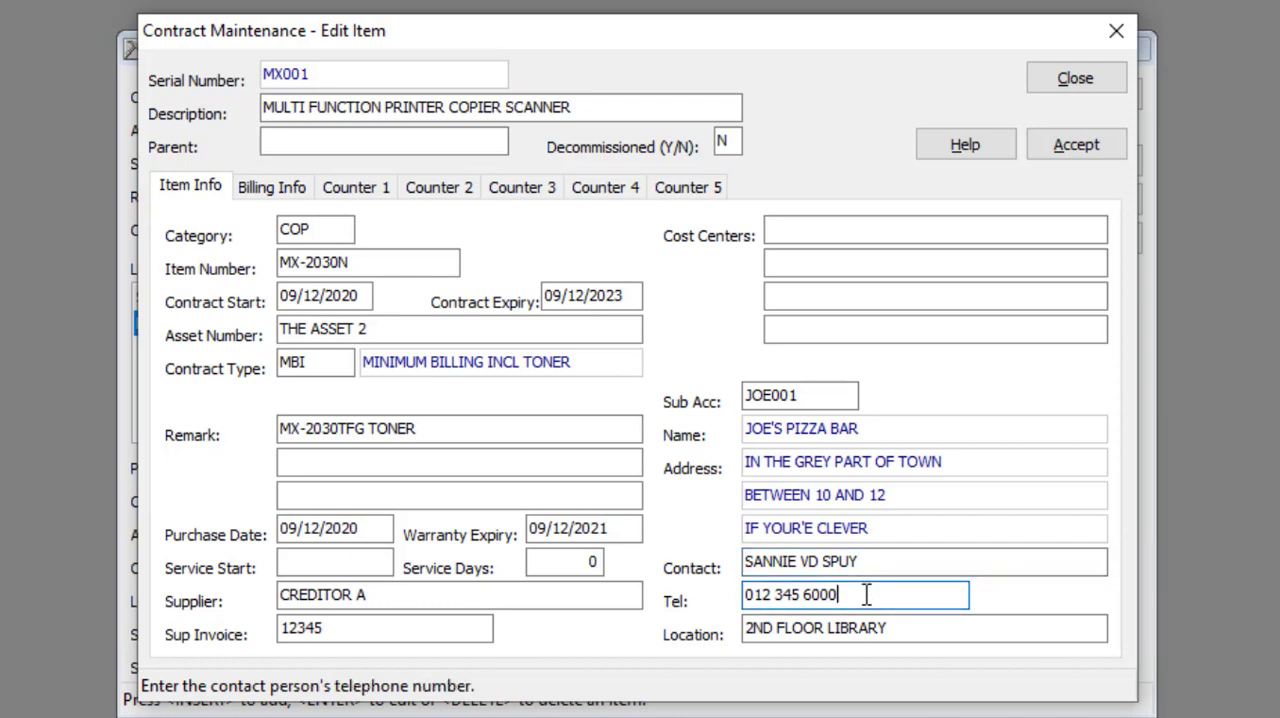
left_click(904, 628)
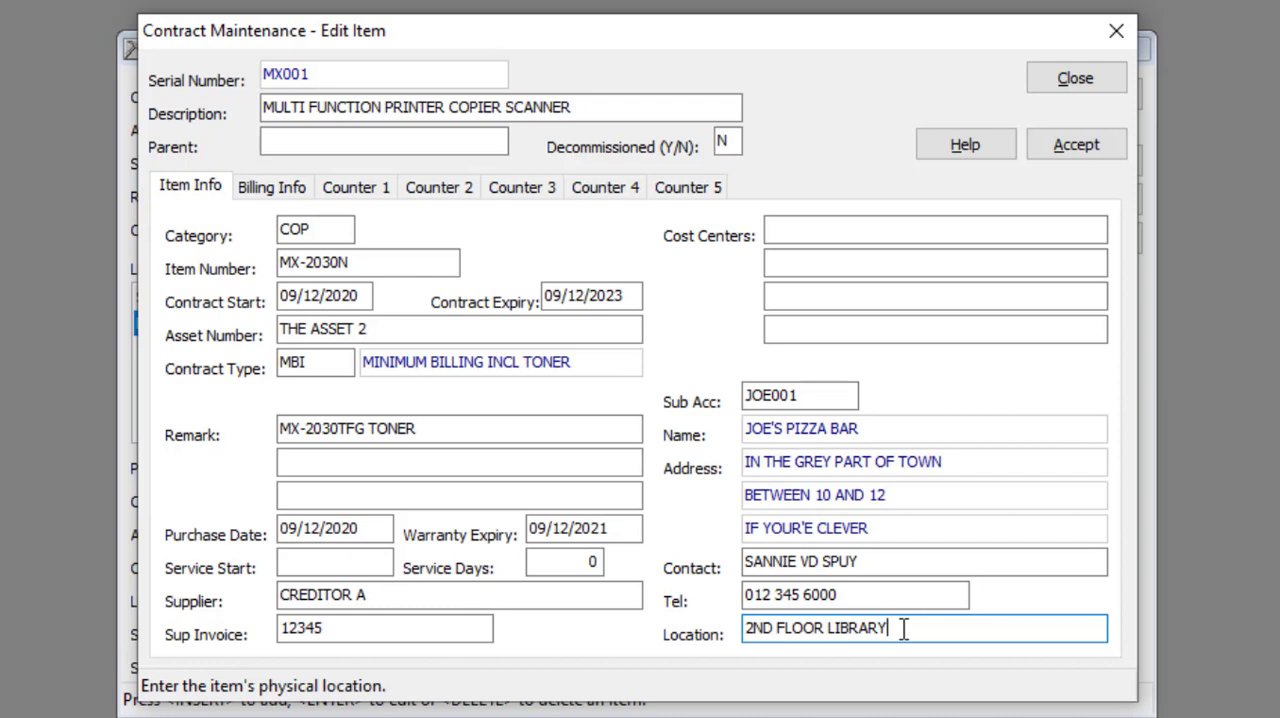
Examine the item's billing settings for invoicing, invoice location, debit order, invoice account and rep code
left_click(285, 190)
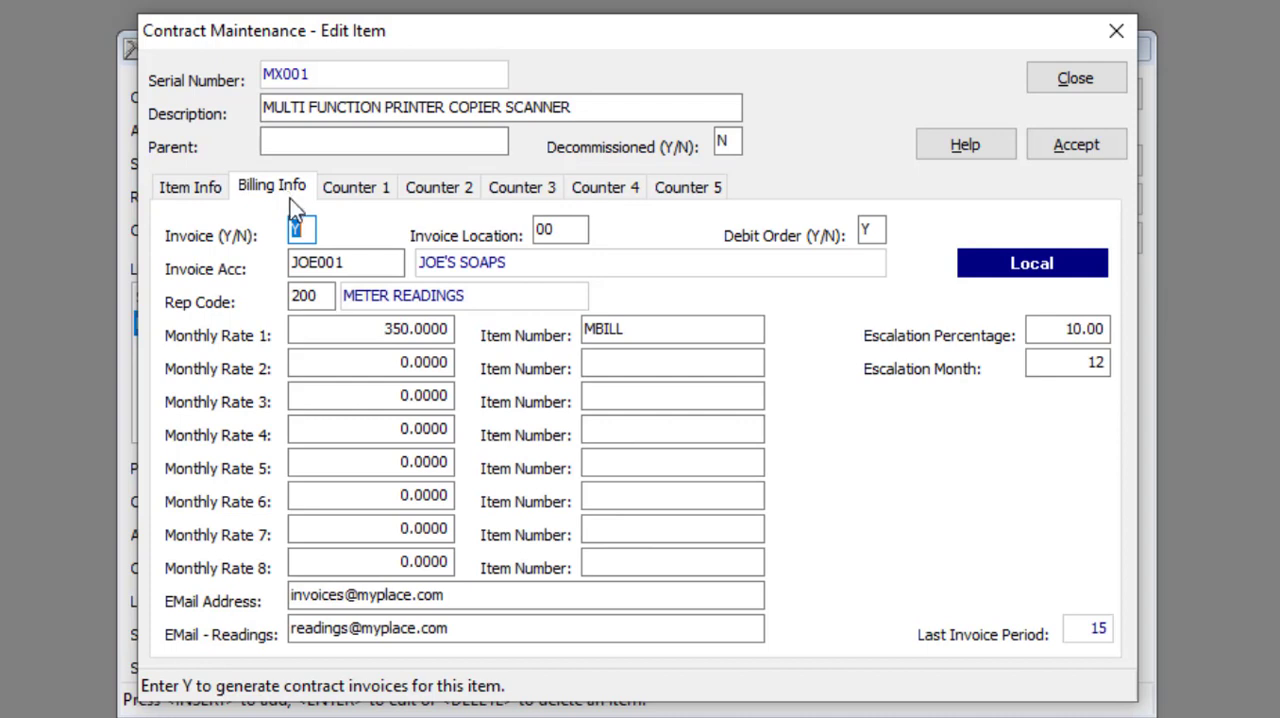
left_click(311, 228)
left_click(581, 229)
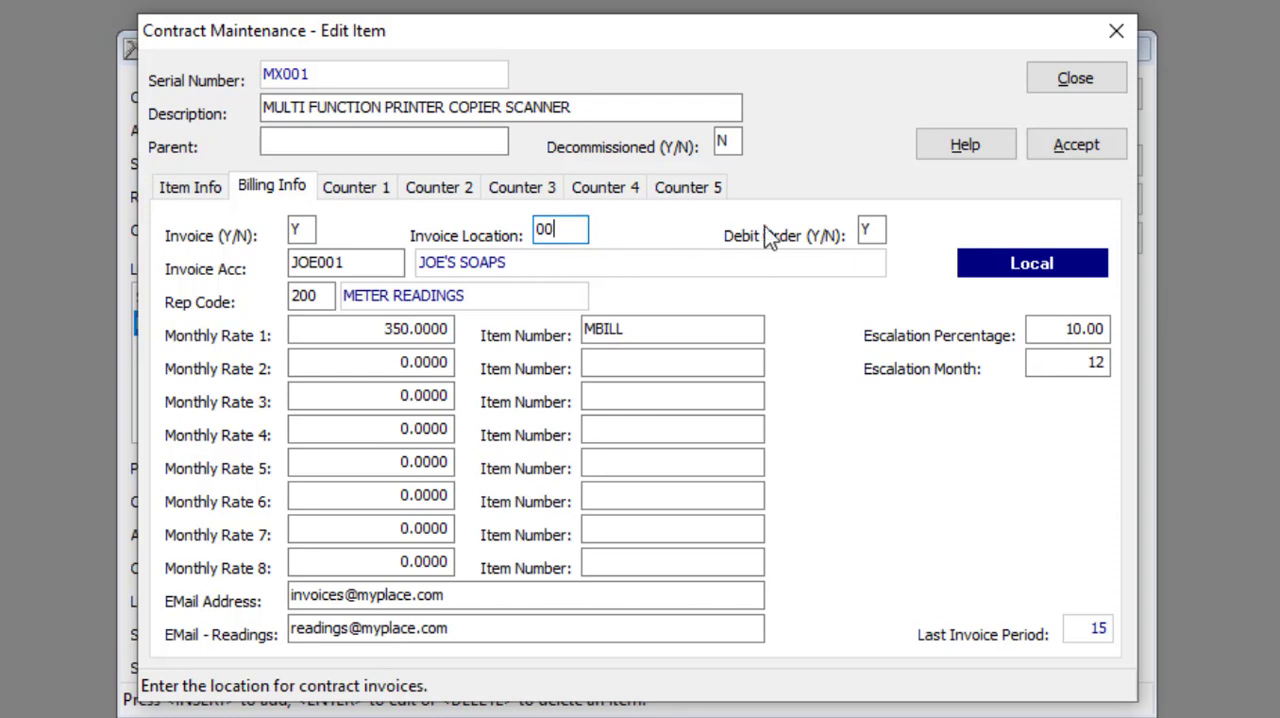
left_click(872, 229)
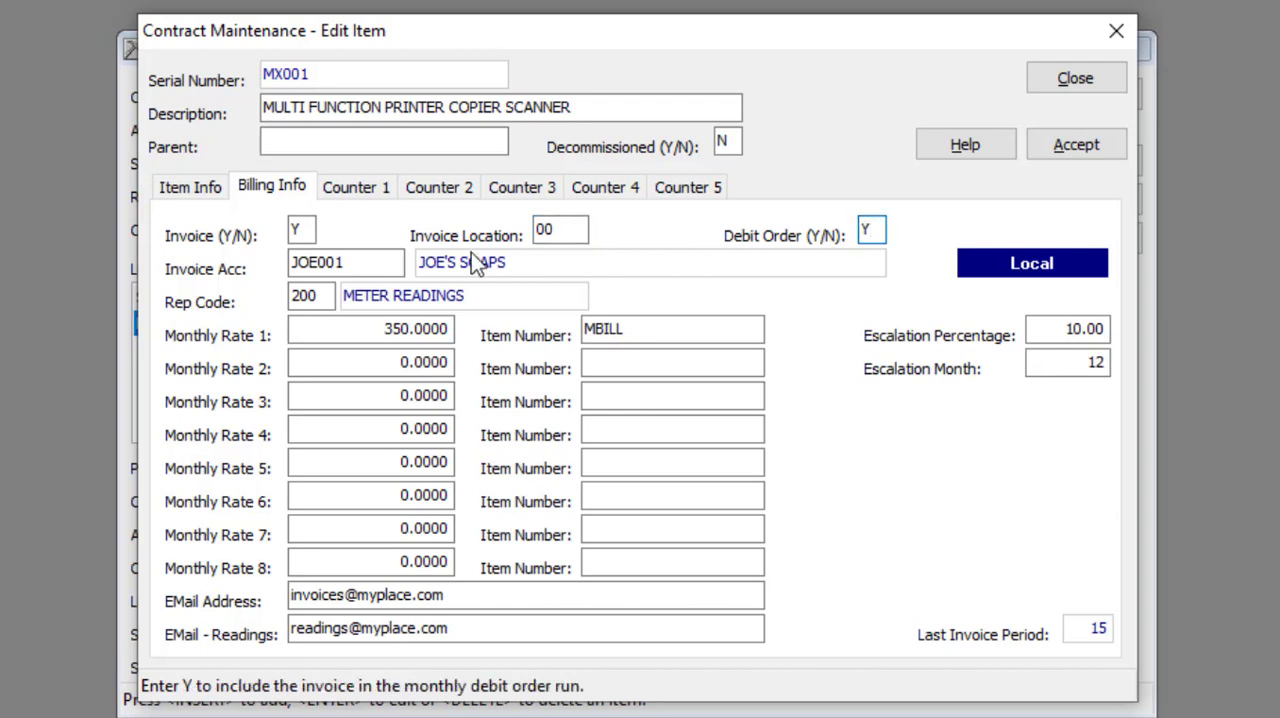
left_click(375, 261)
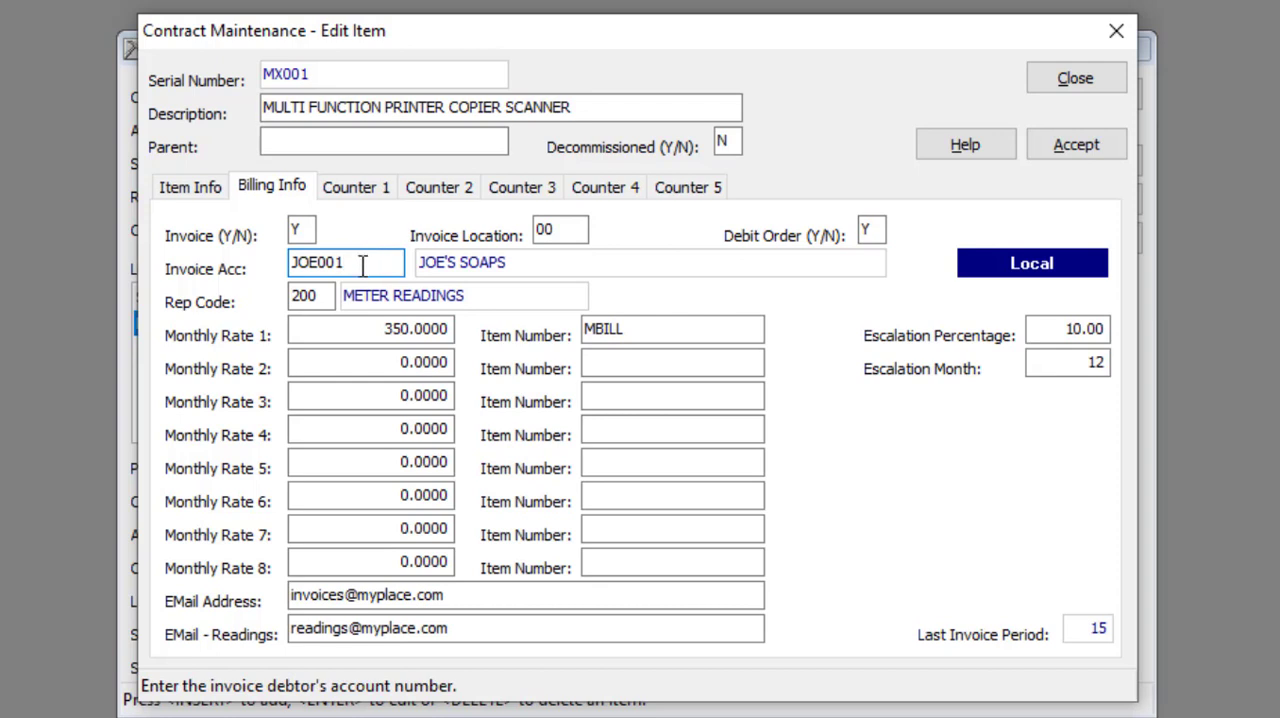
left_click(326, 295)
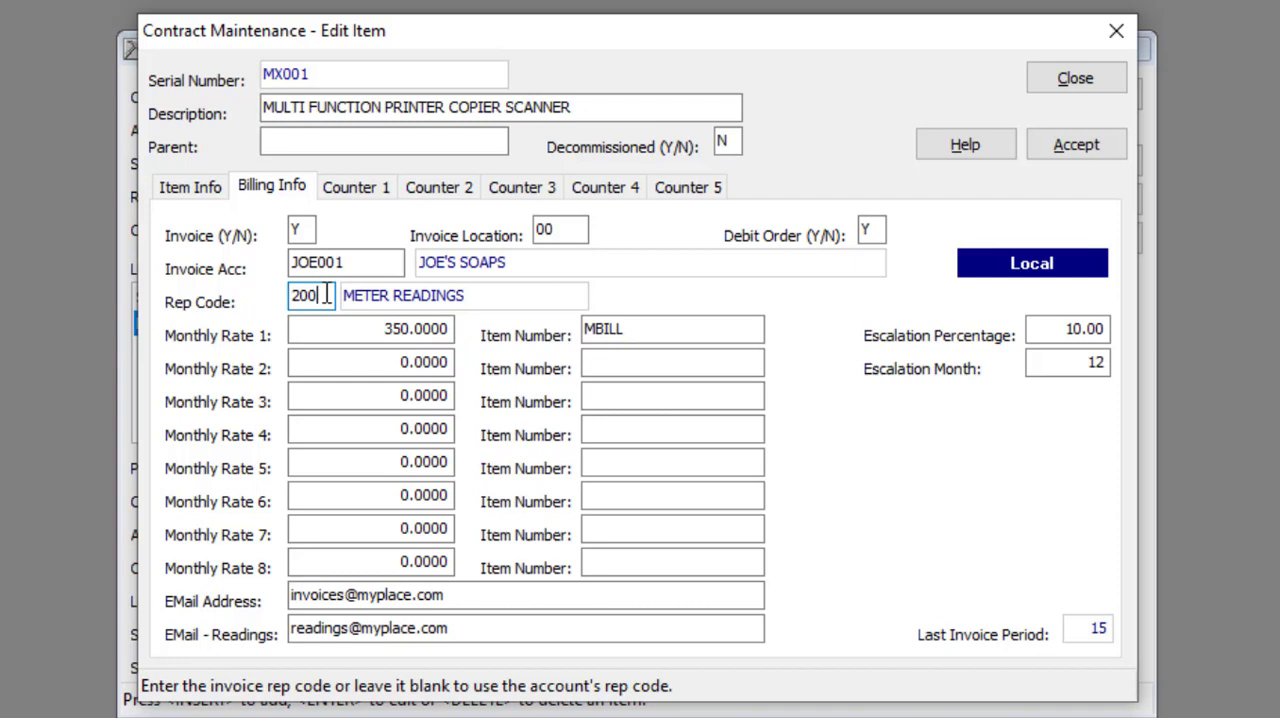
Examine the item's first monthly rate and its stock item number, the billing e-mail fields, and the escalation percentage and month
left_click(349, 324)
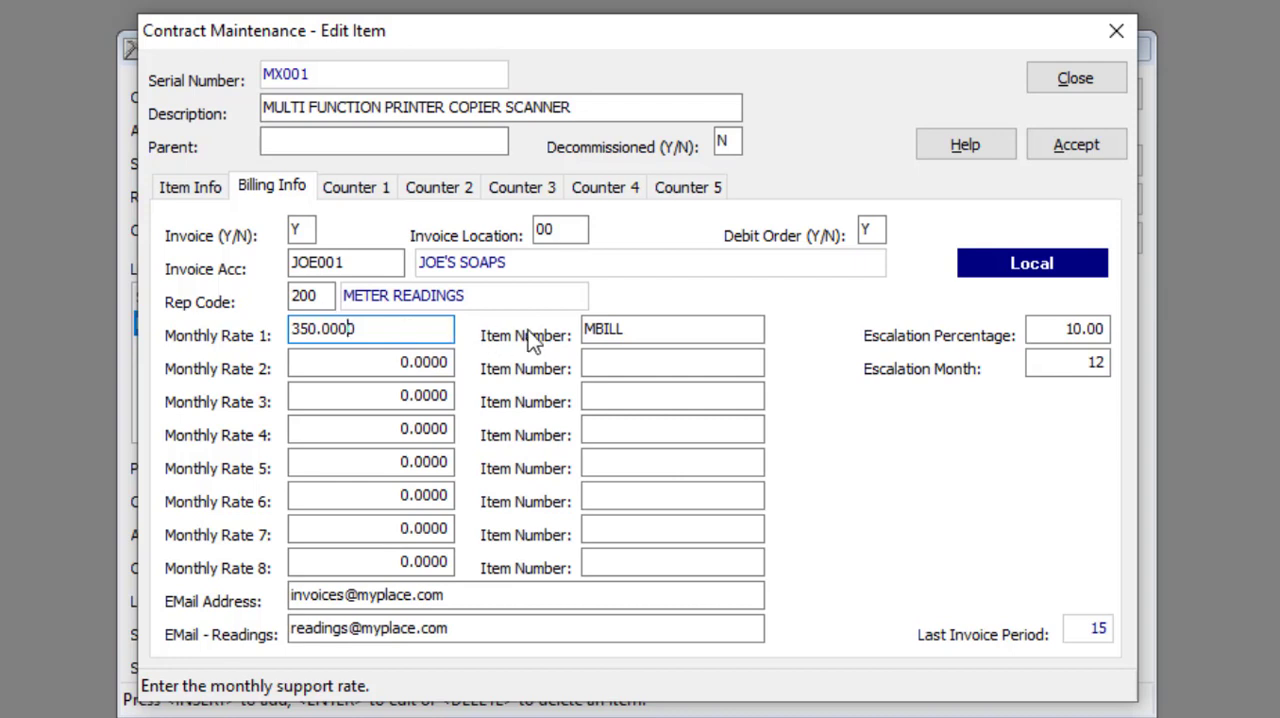
left_click(651, 331)
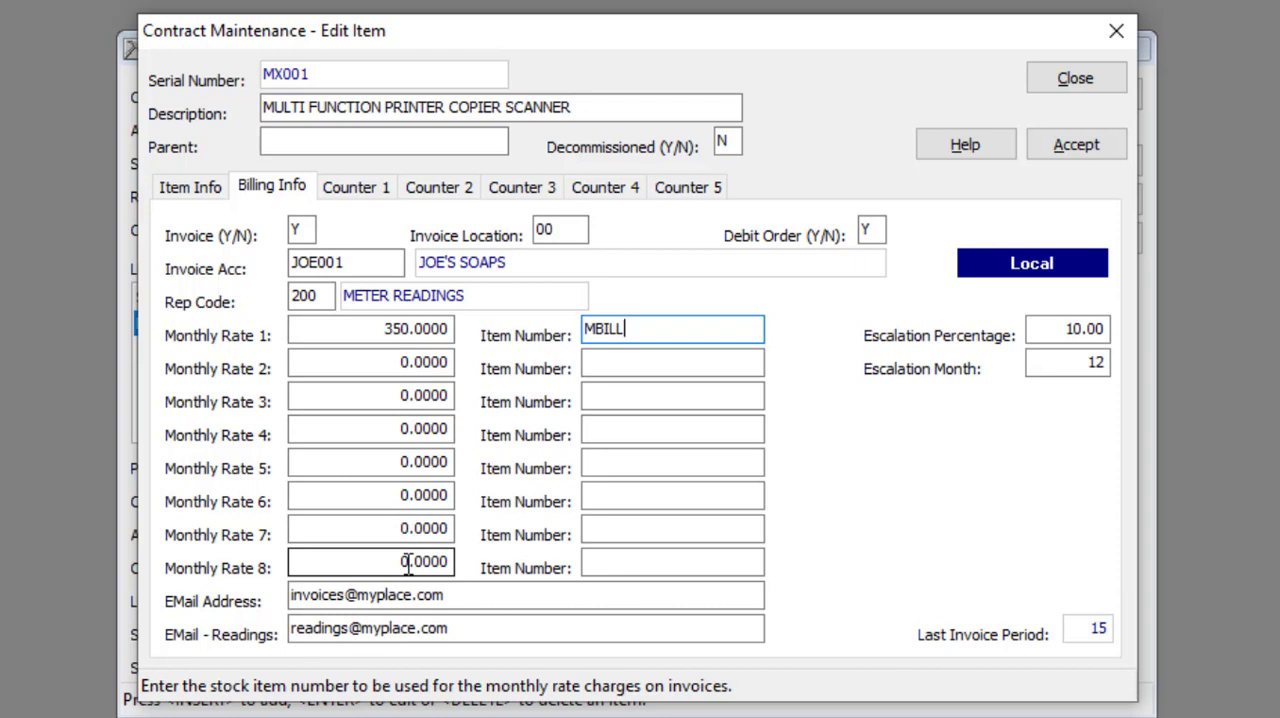
left_click(467, 595)
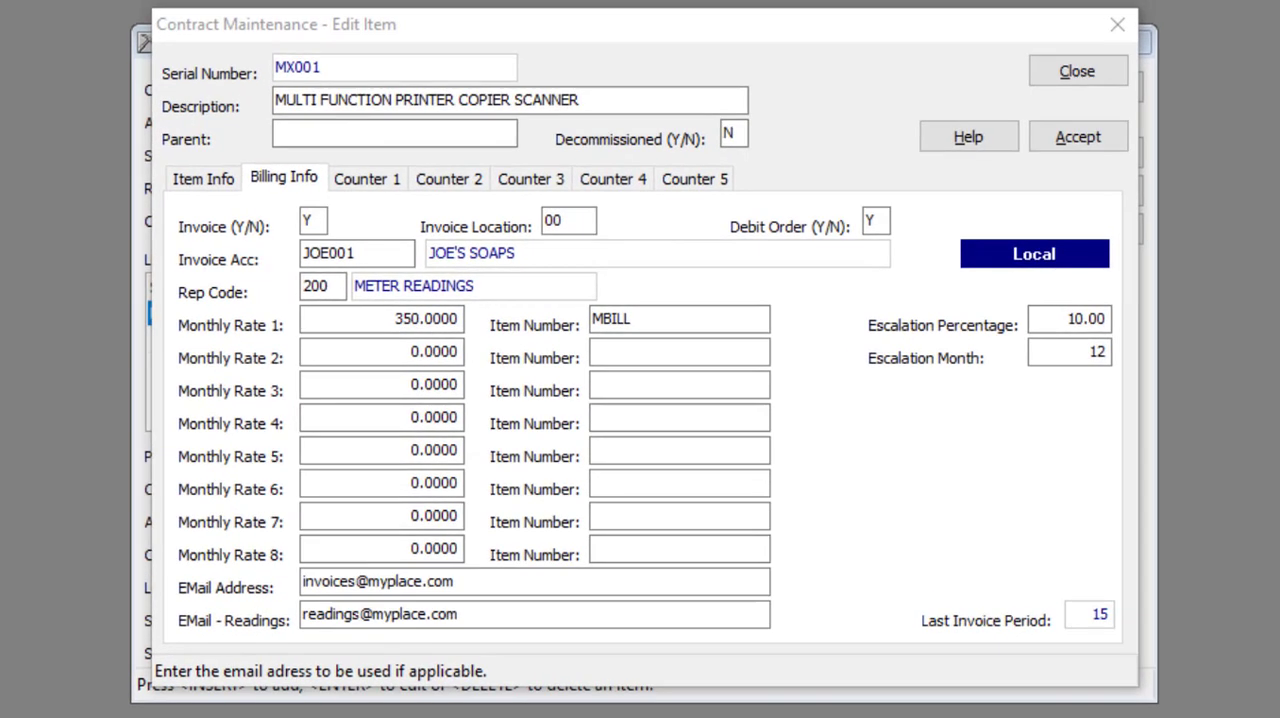
left_click(483, 614)
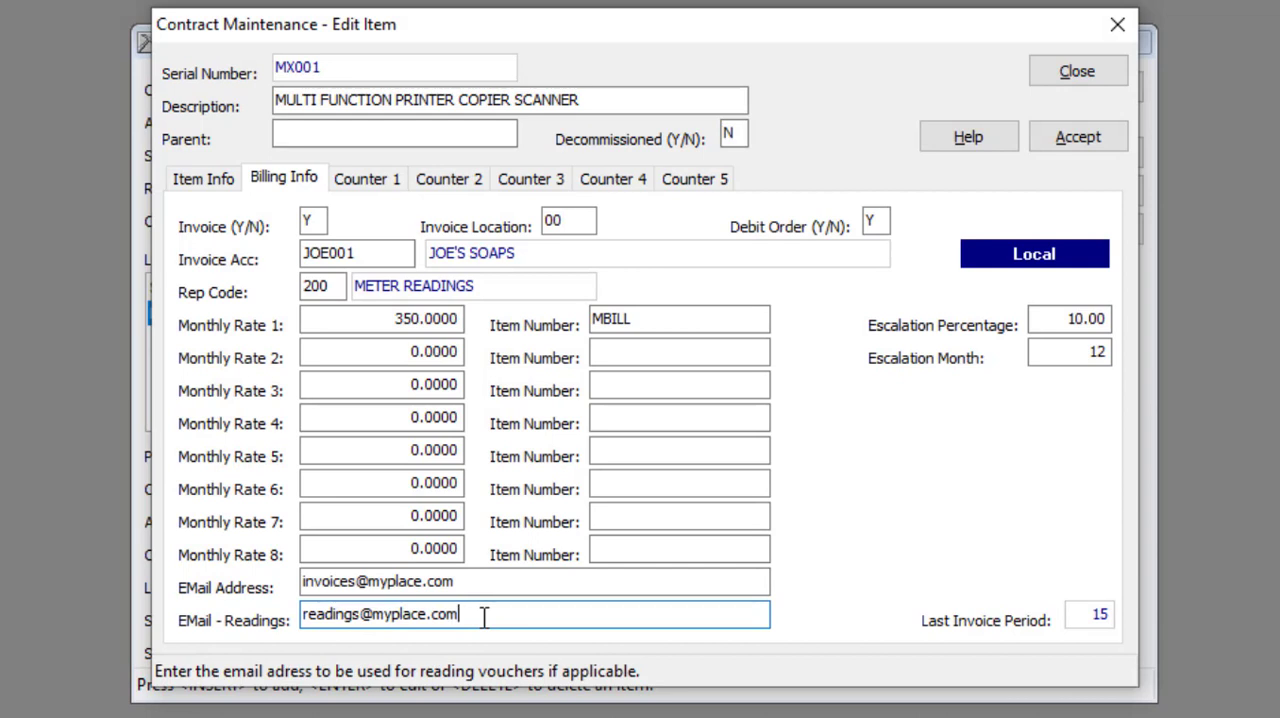
left_click(1108, 316)
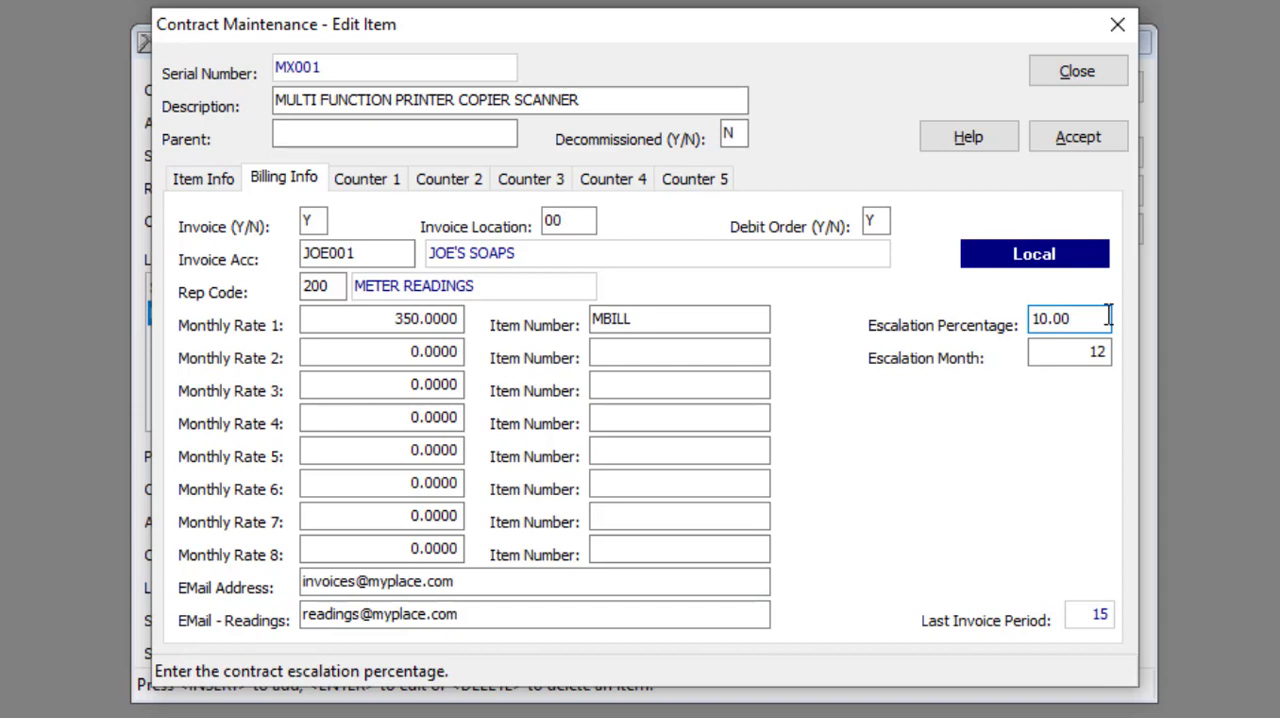
left_click(1102, 352)
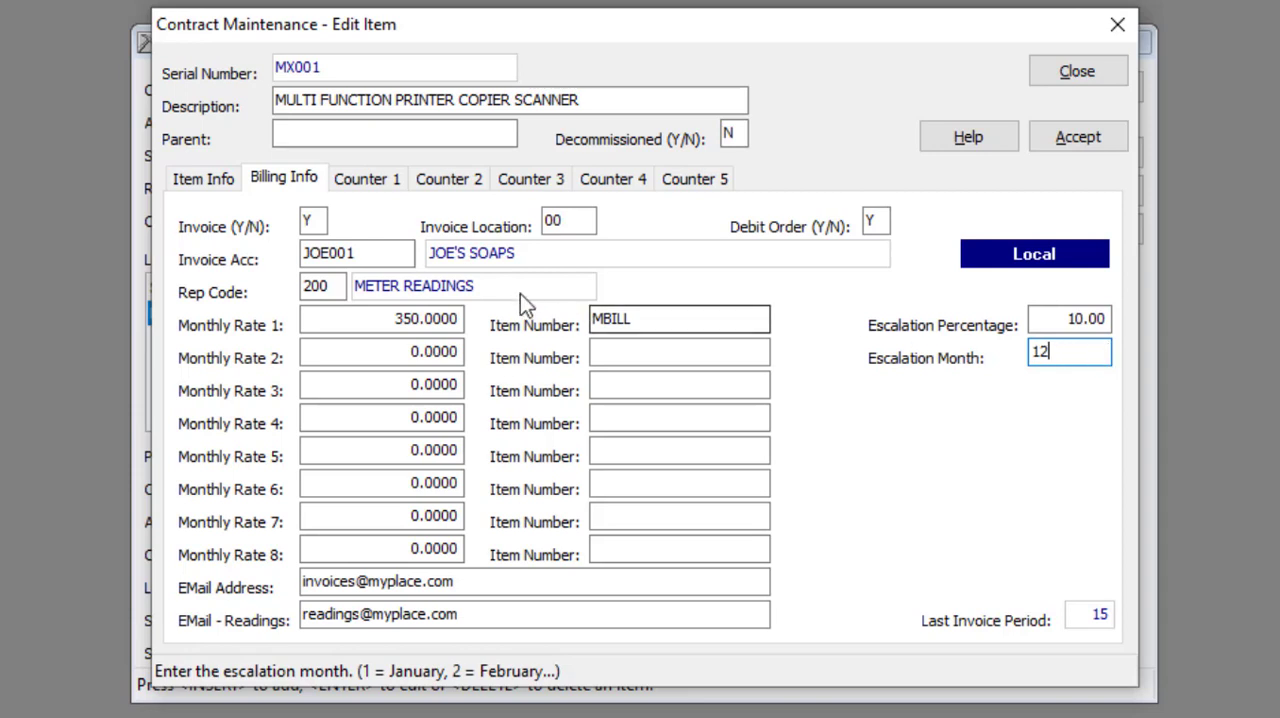
Examine Counter 1's description, counter type, and validation, opening and yield quantities
left_click(379, 190)
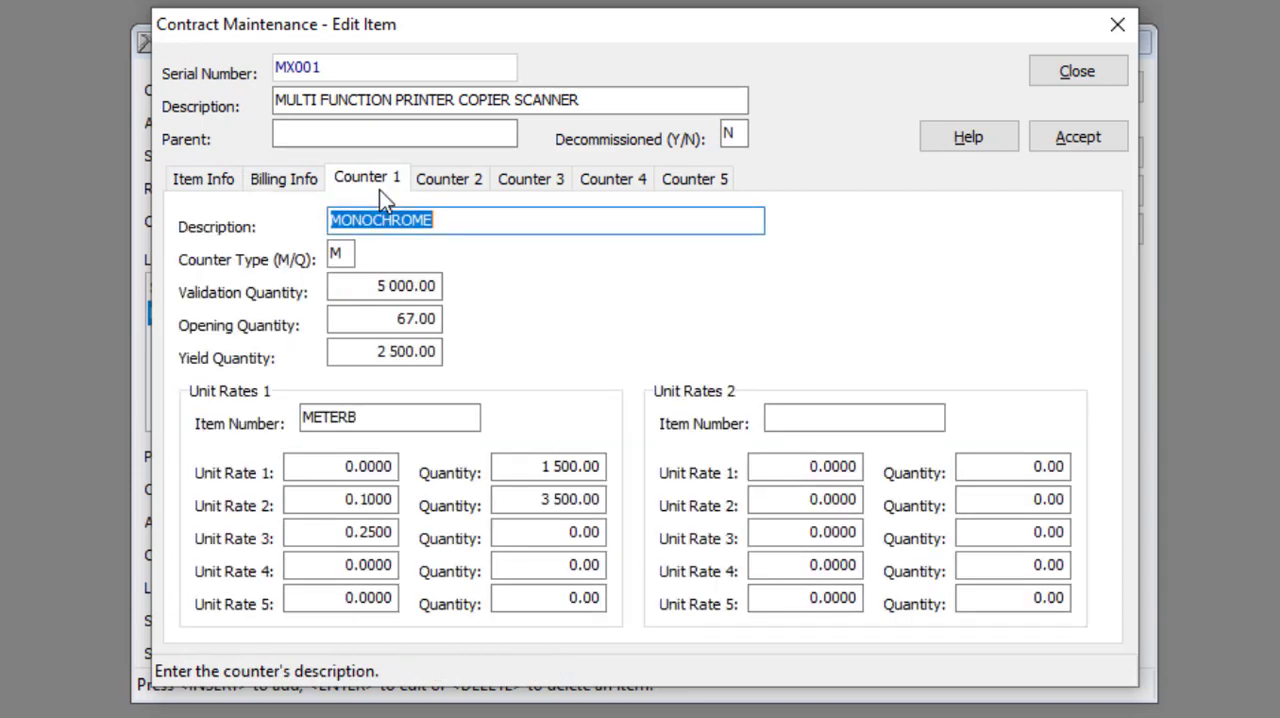
left_click(467, 220)
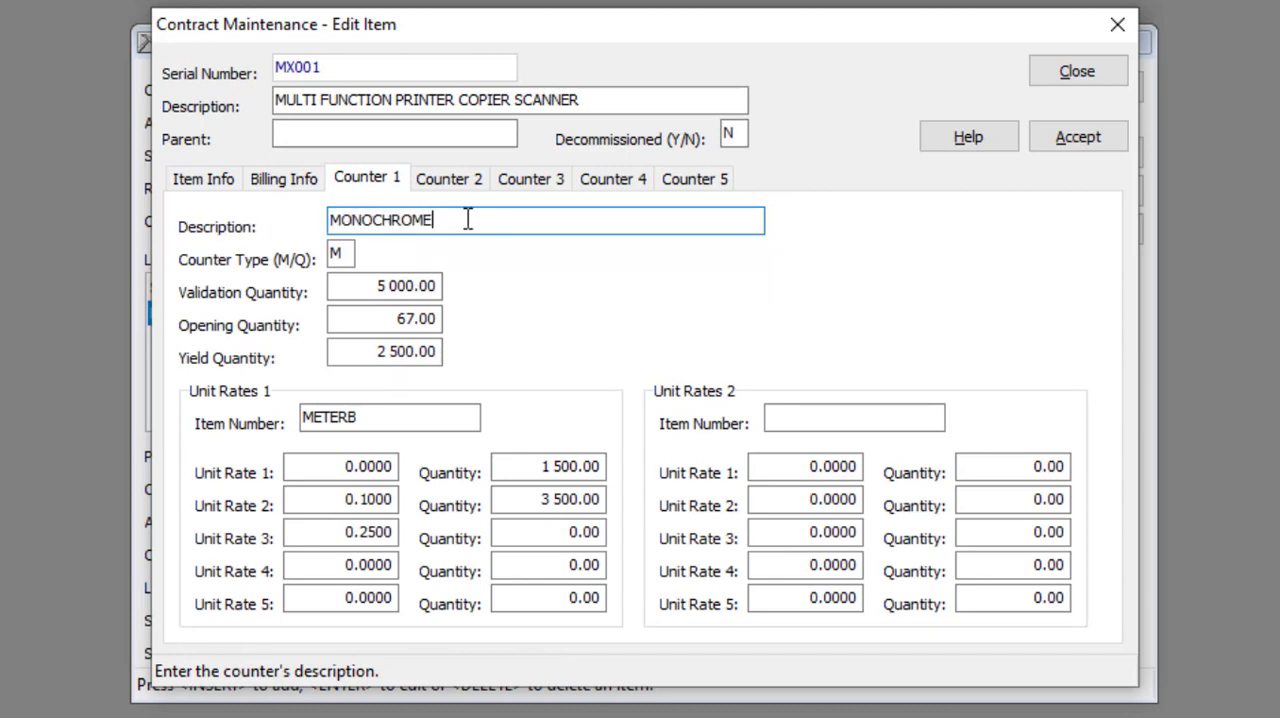
left_click(343, 253)
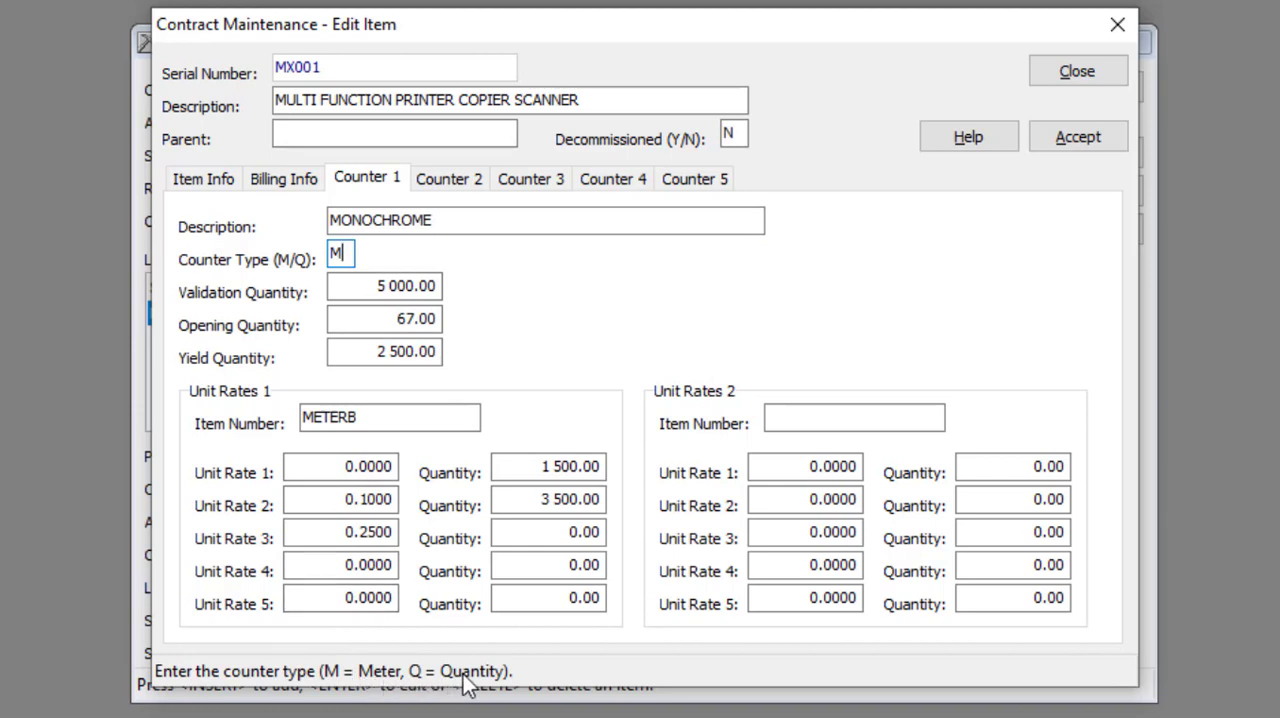
left_click(433, 285)
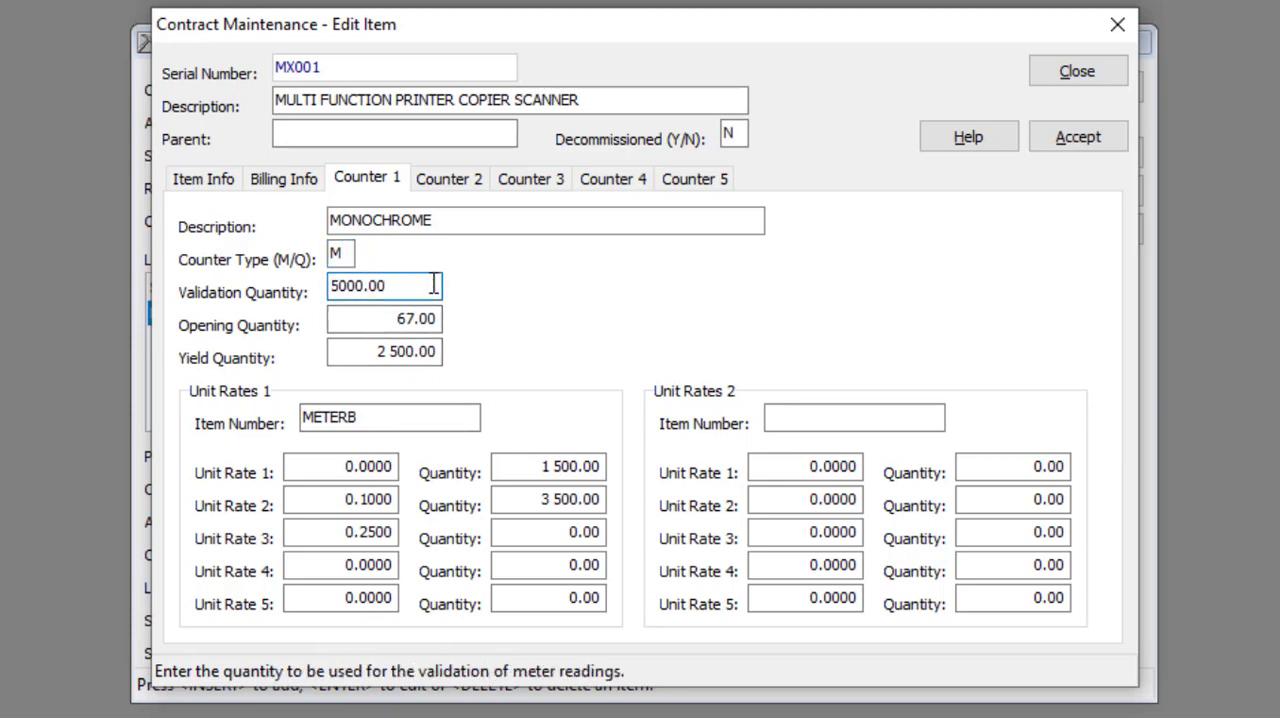
left_click(439, 316)
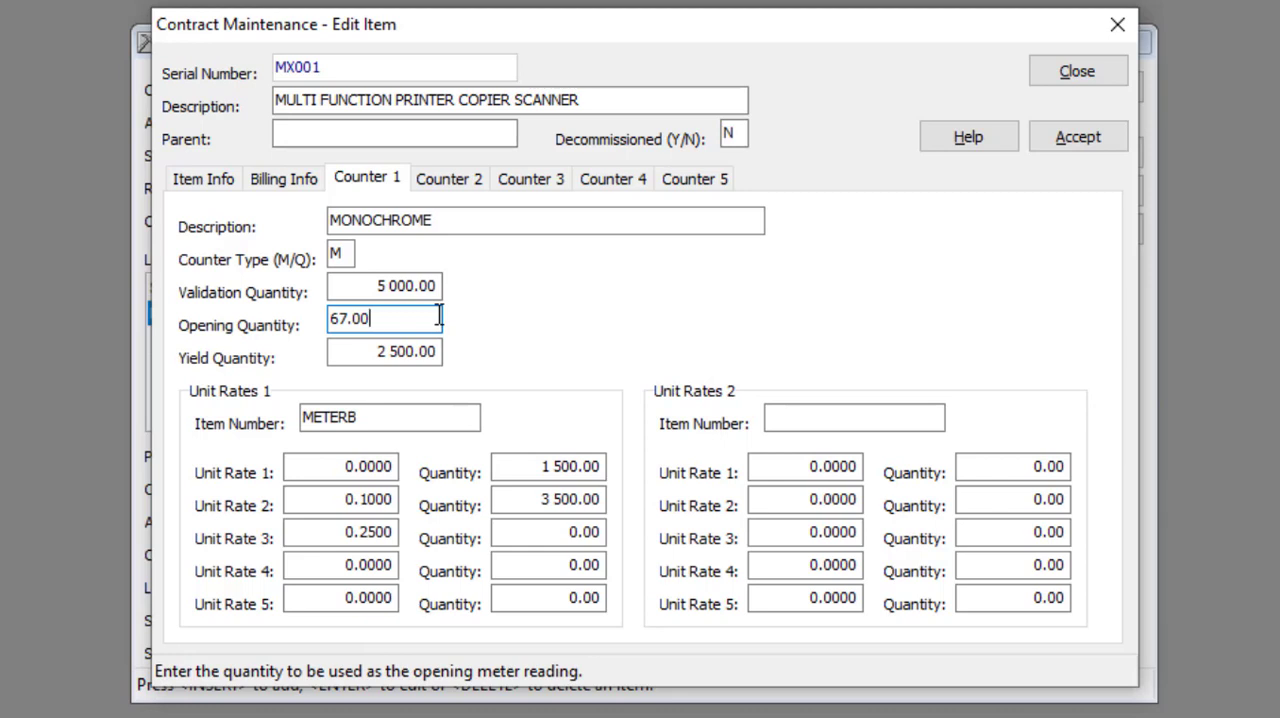
left_click(439, 348)
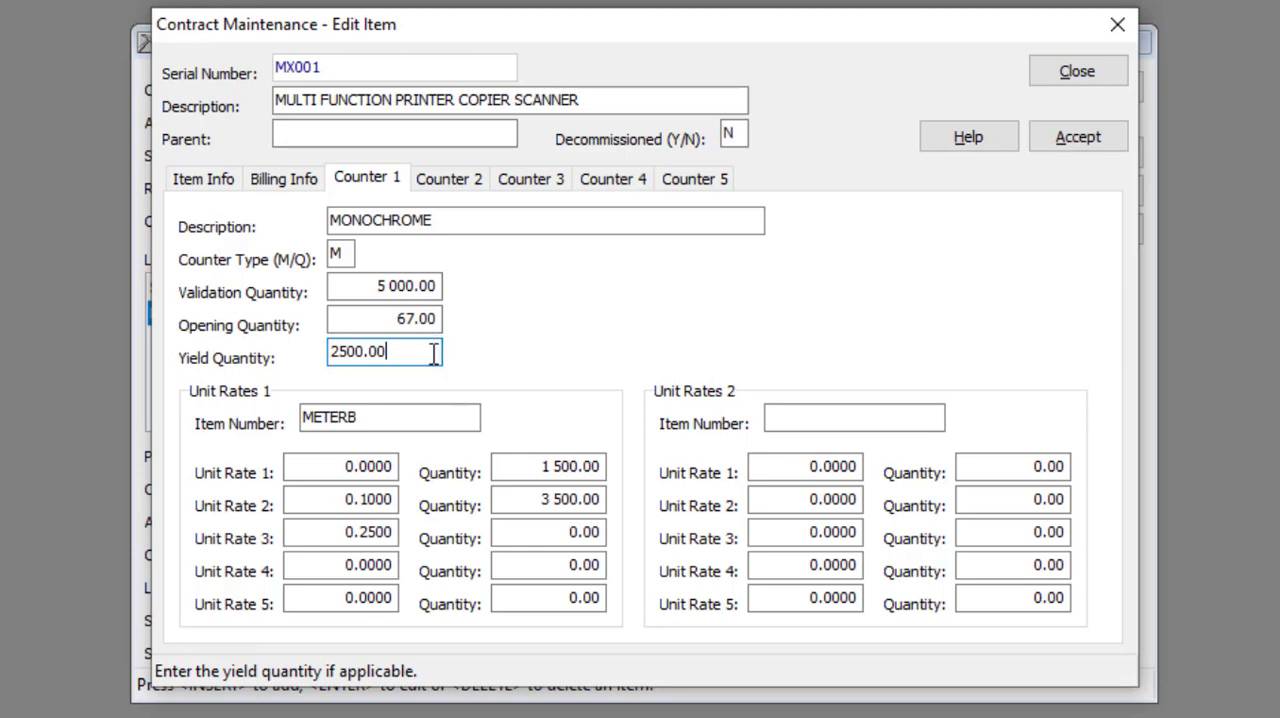
Examine Counter 1's Unit Rates 1 item number and its first three unit rates with their quantities
left_click(401, 416)
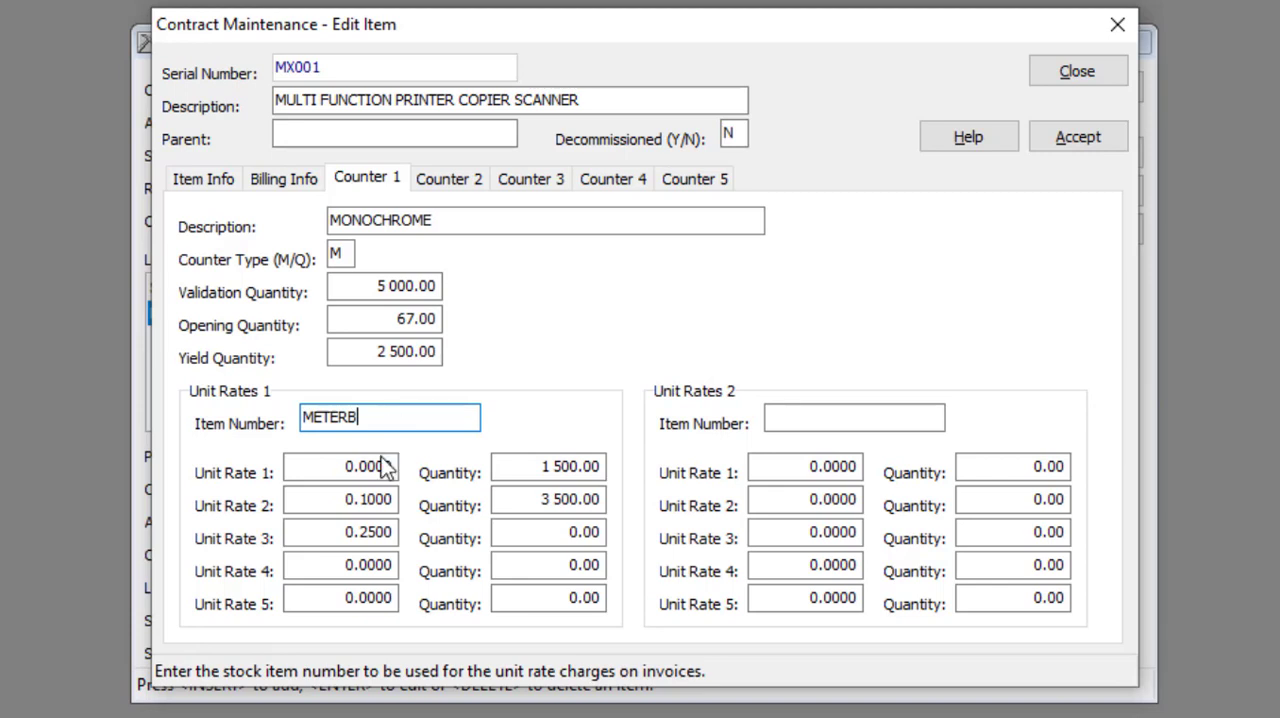
left_click(388, 466)
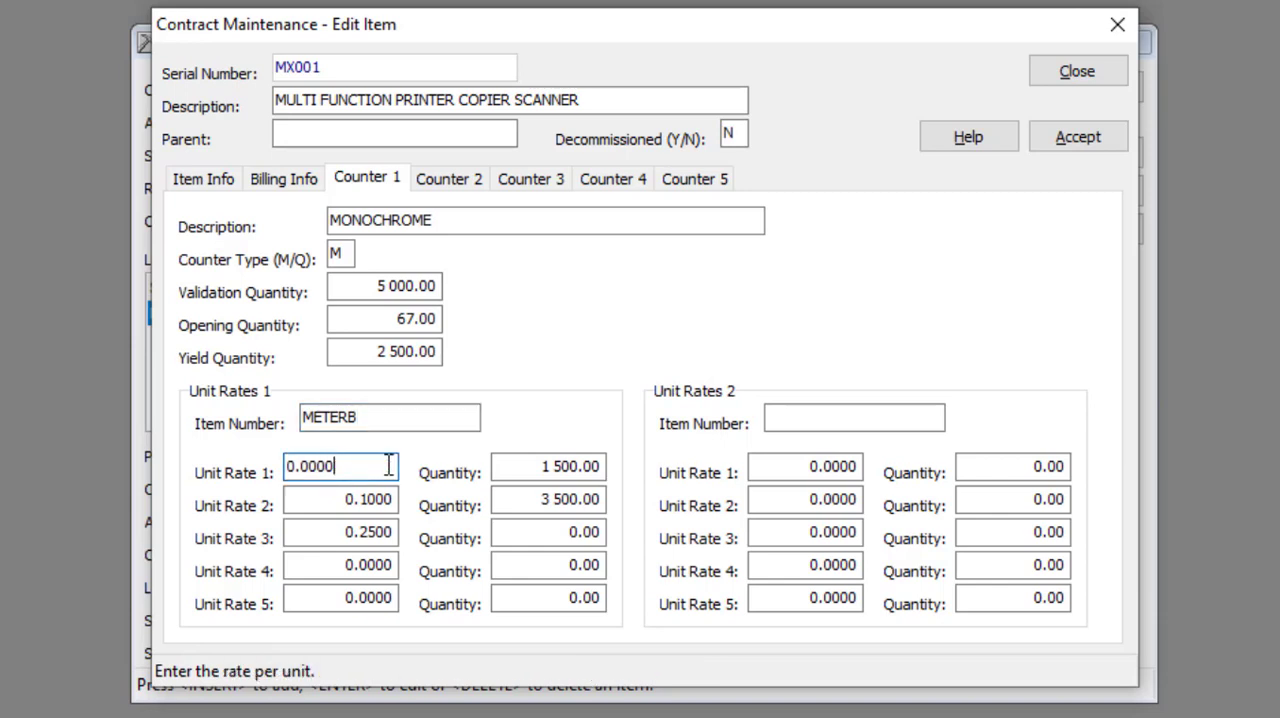
left_click(600, 468)
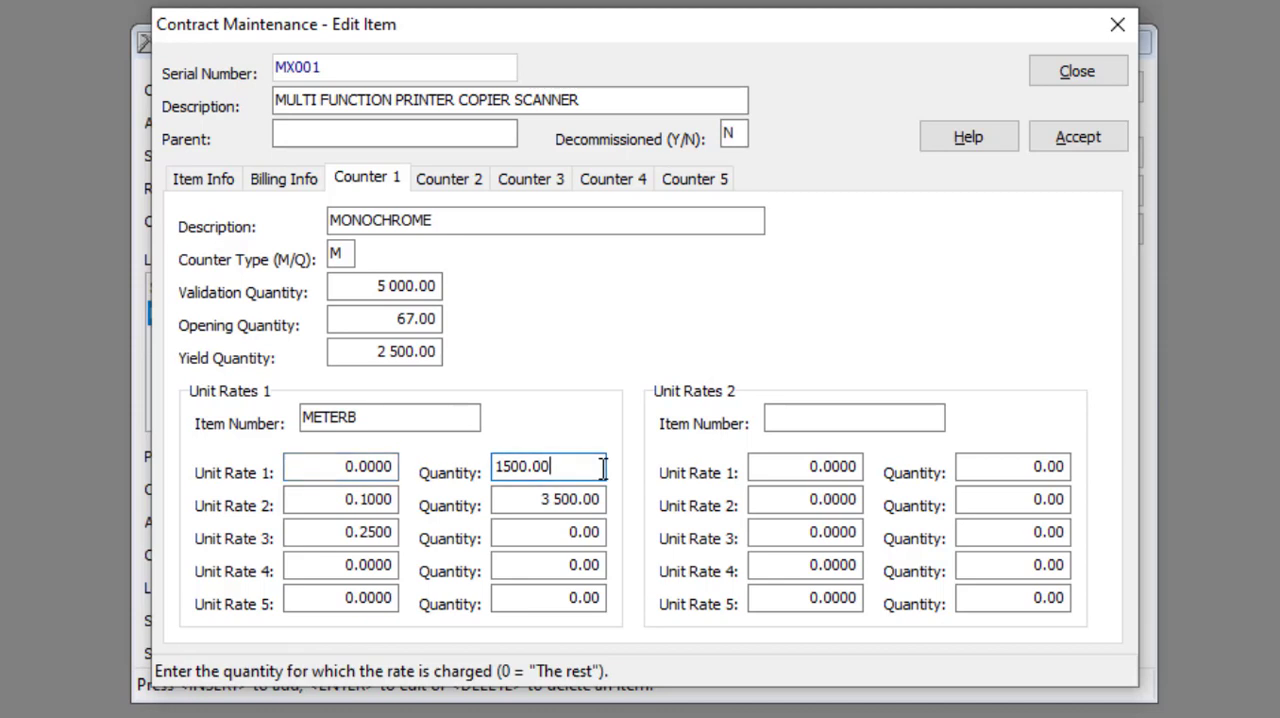
left_click(388, 500)
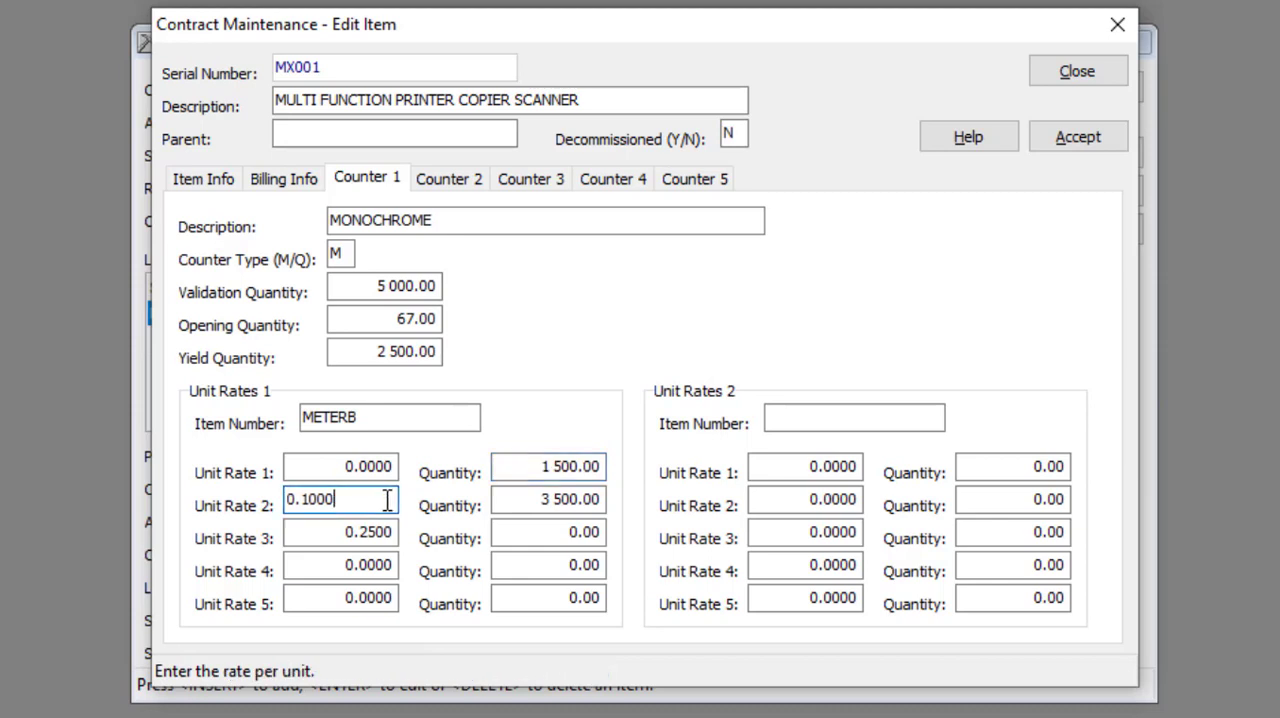
left_click(495, 503)
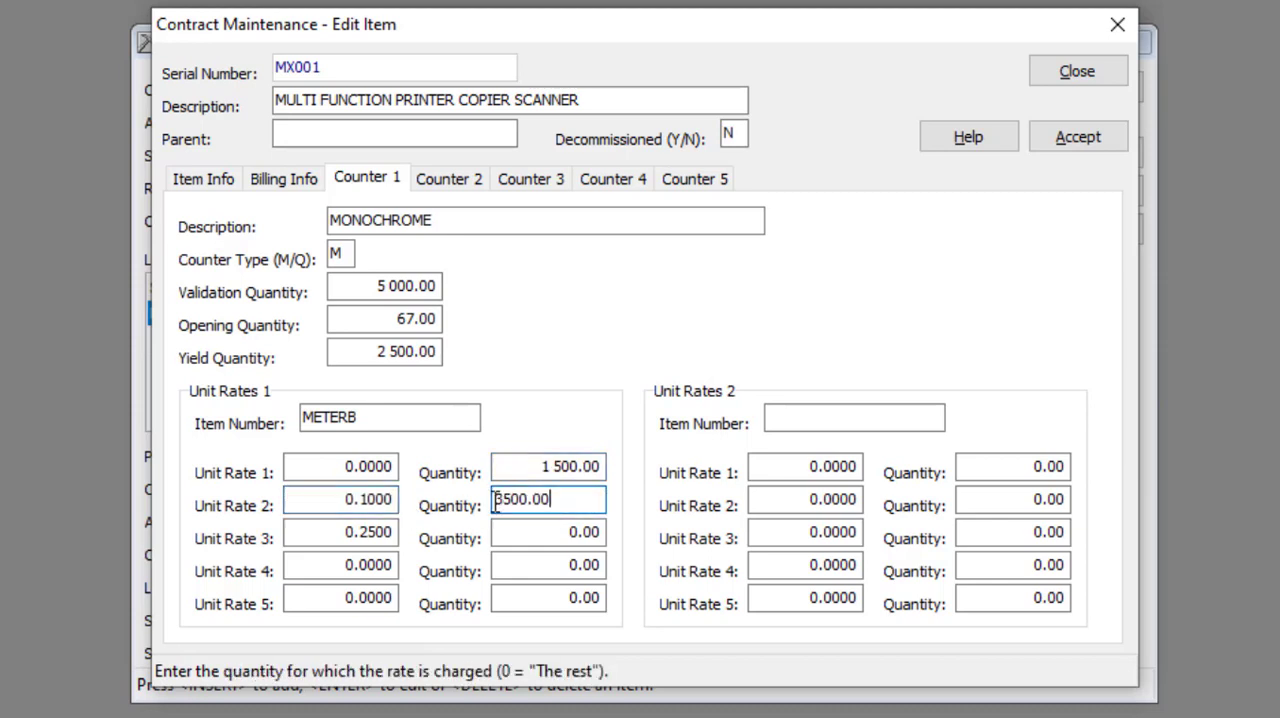
left_click(397, 531)
left_click(601, 535)
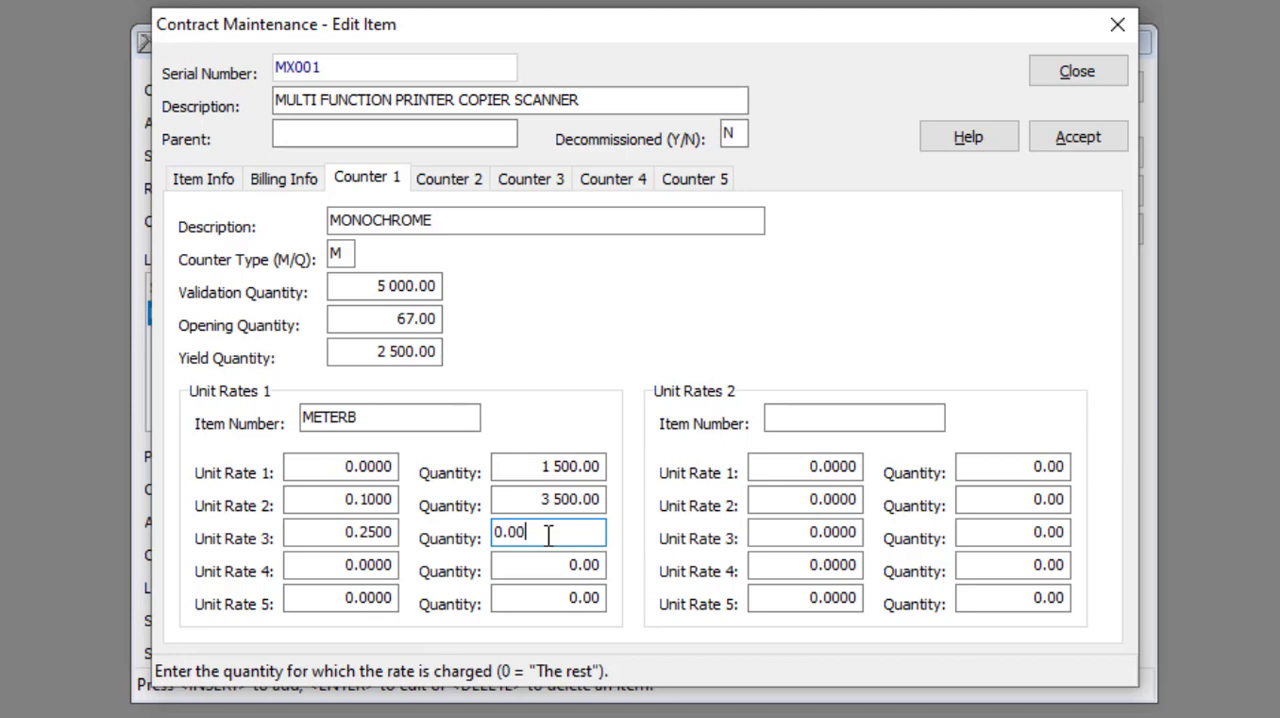
Examine Counter 1's Unit Rates 2 item number, first unit rate and quantity
left_click(810, 416)
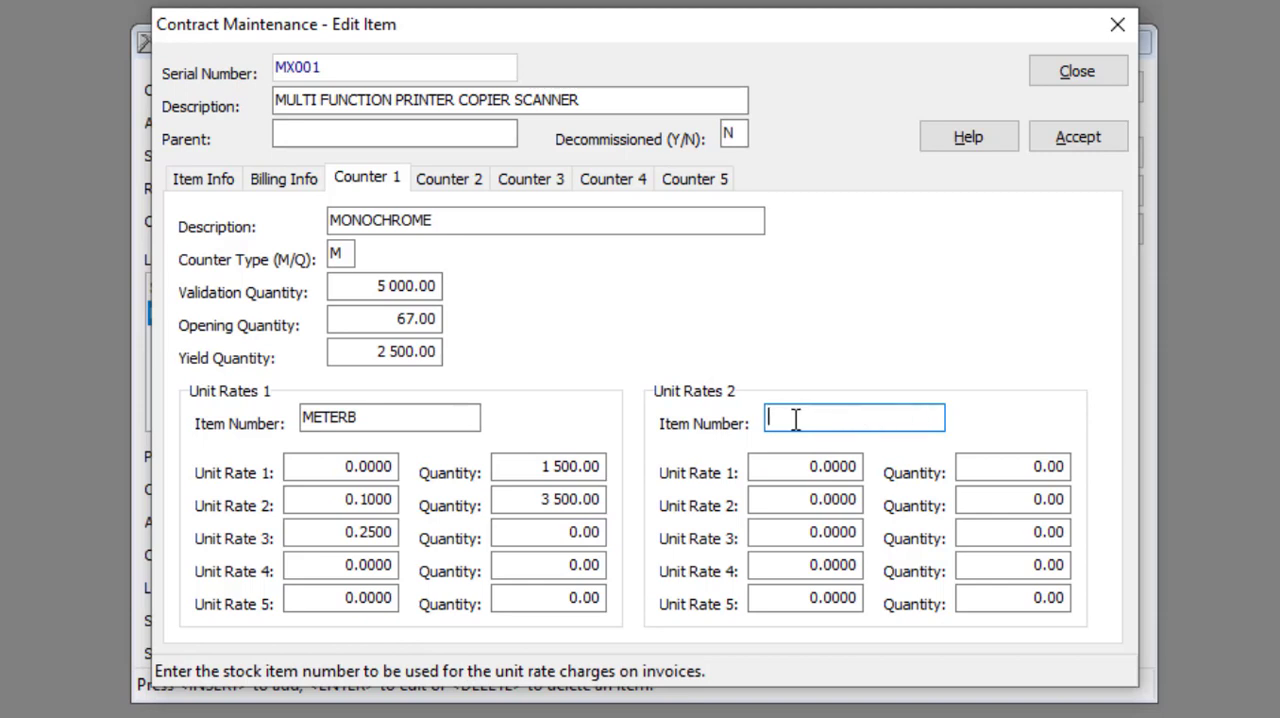
left_click(847, 466)
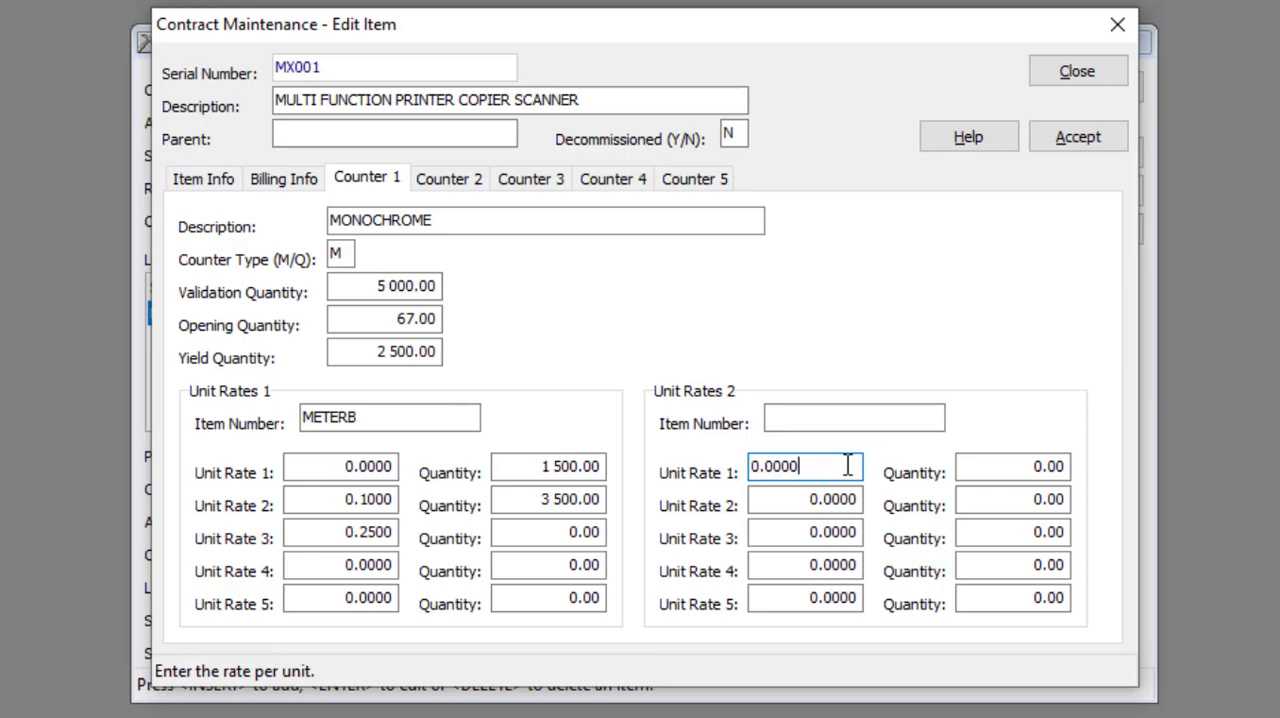
left_click(1056, 468)
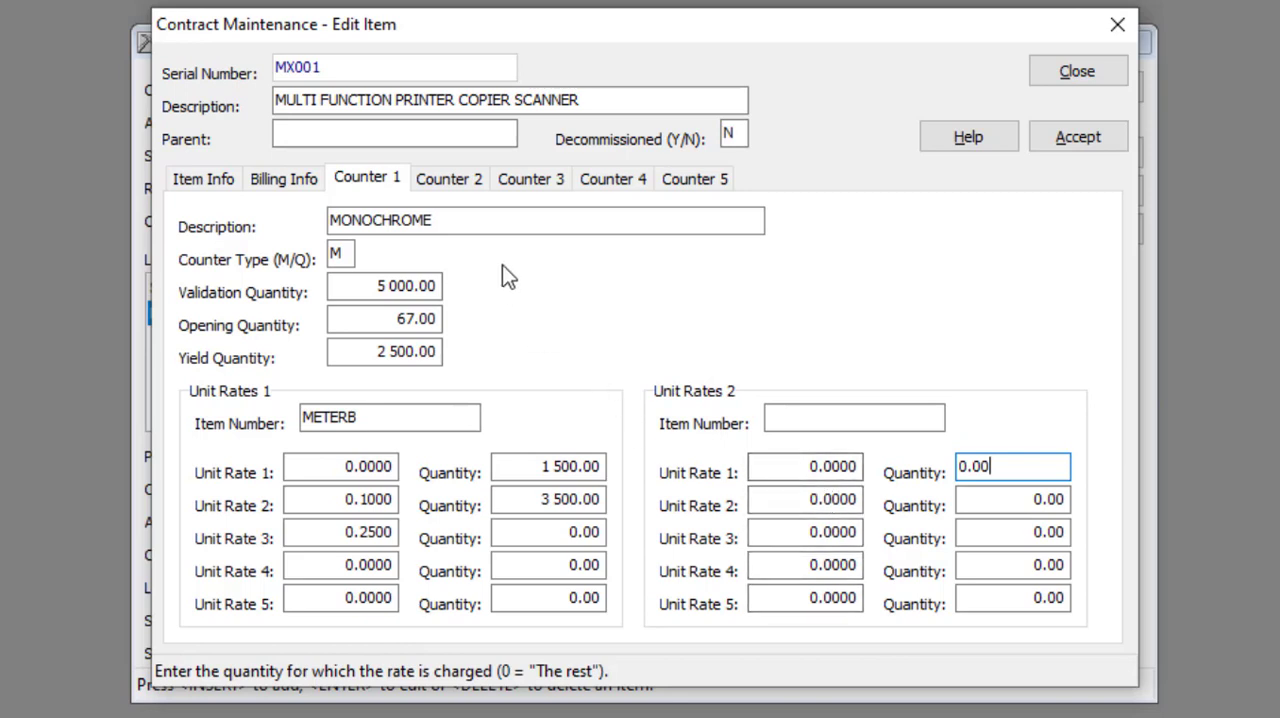
Look through the settings of Counters 2, 3, 4 and 5 for the printer item
left_click(456, 184)
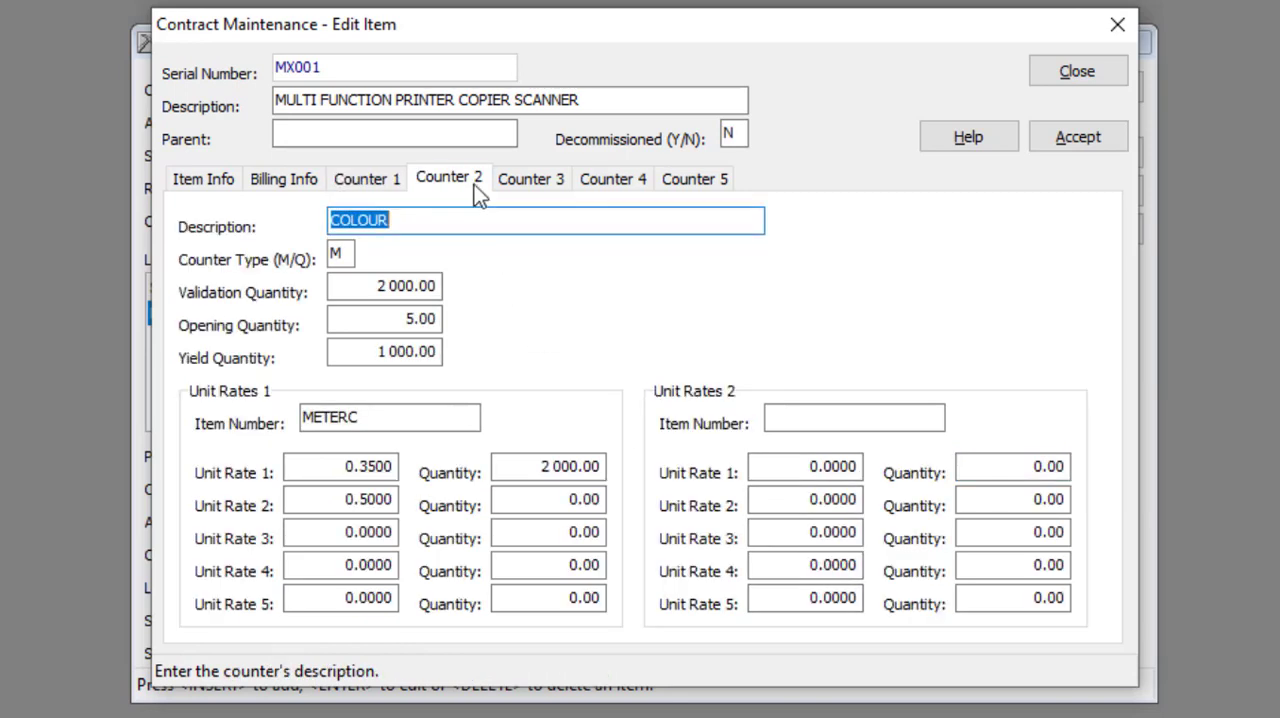
left_click(530, 184)
left_click(609, 181)
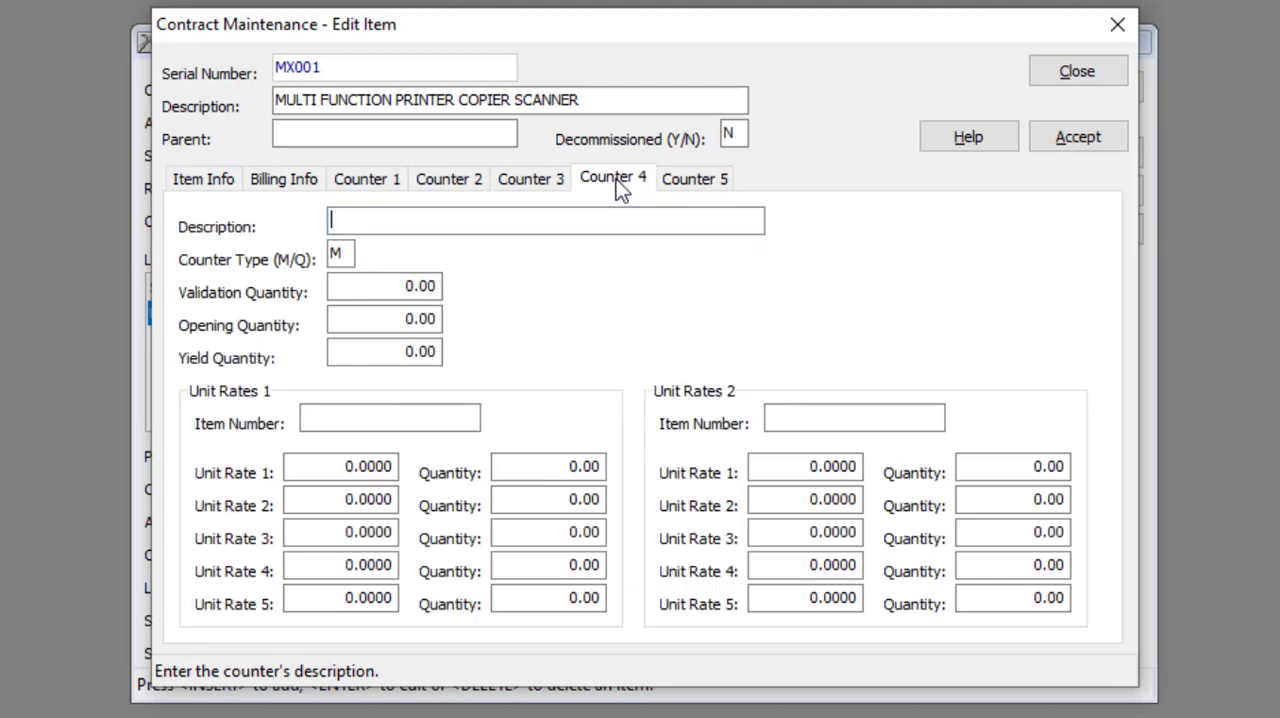
left_click(689, 180)
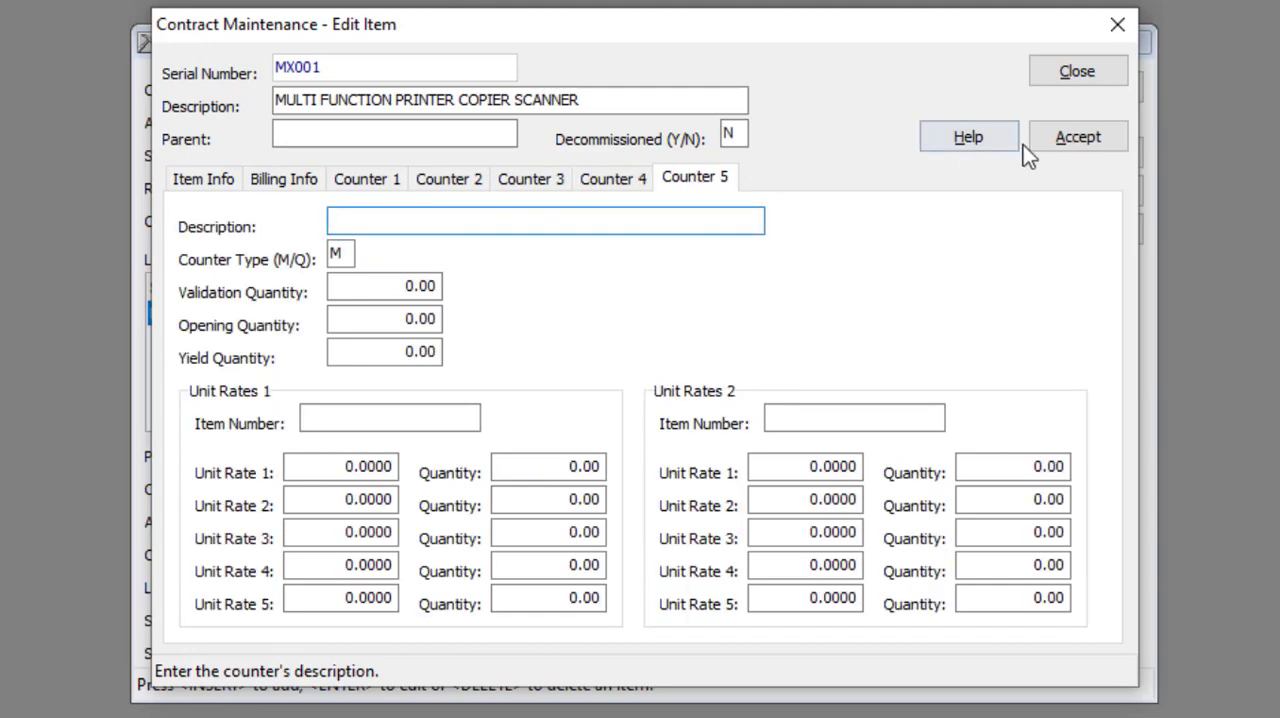
Accept the printer item and the contract, skip printing it, and close Contract Maintenance
left_click(1075, 134)
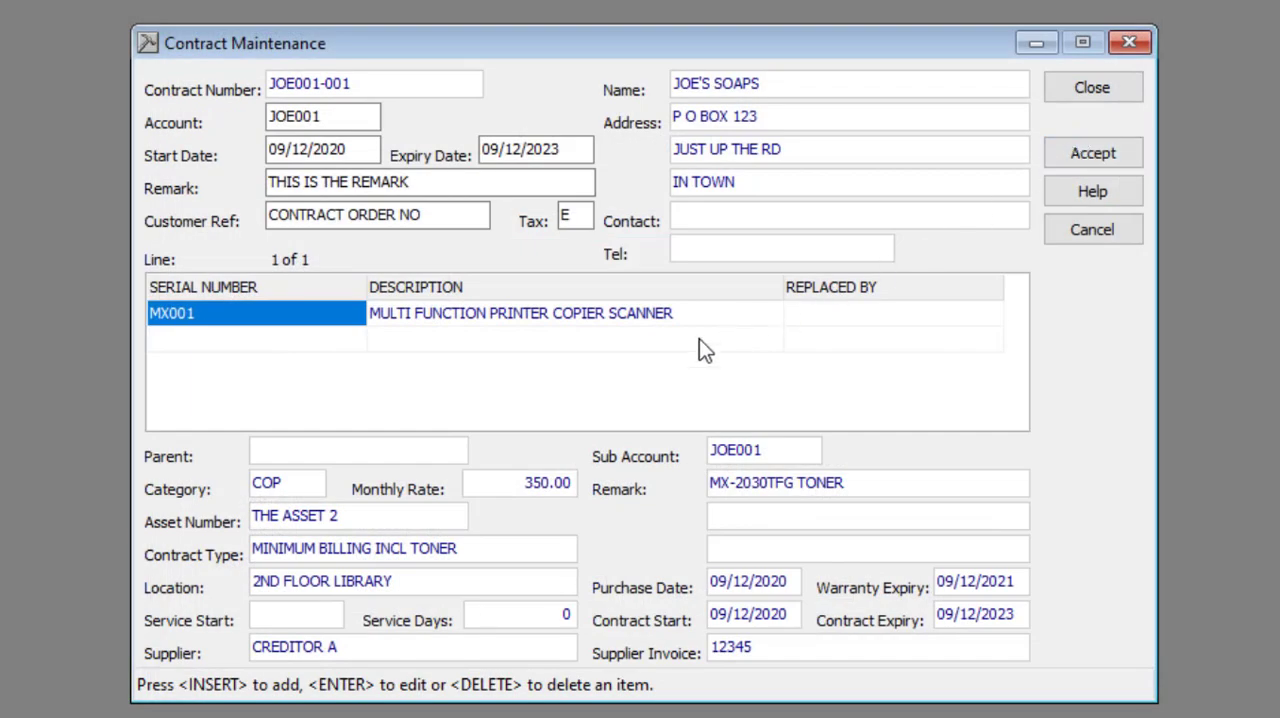
left_click(1084, 157)
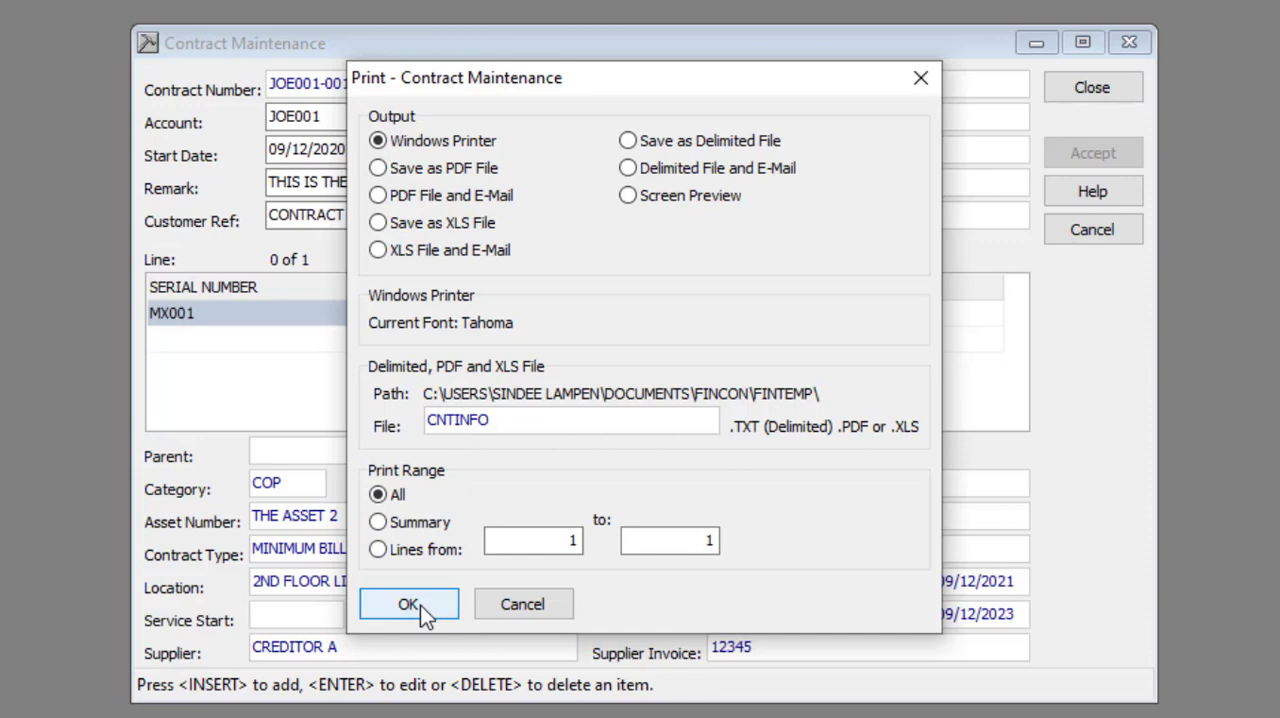
left_click(520, 605)
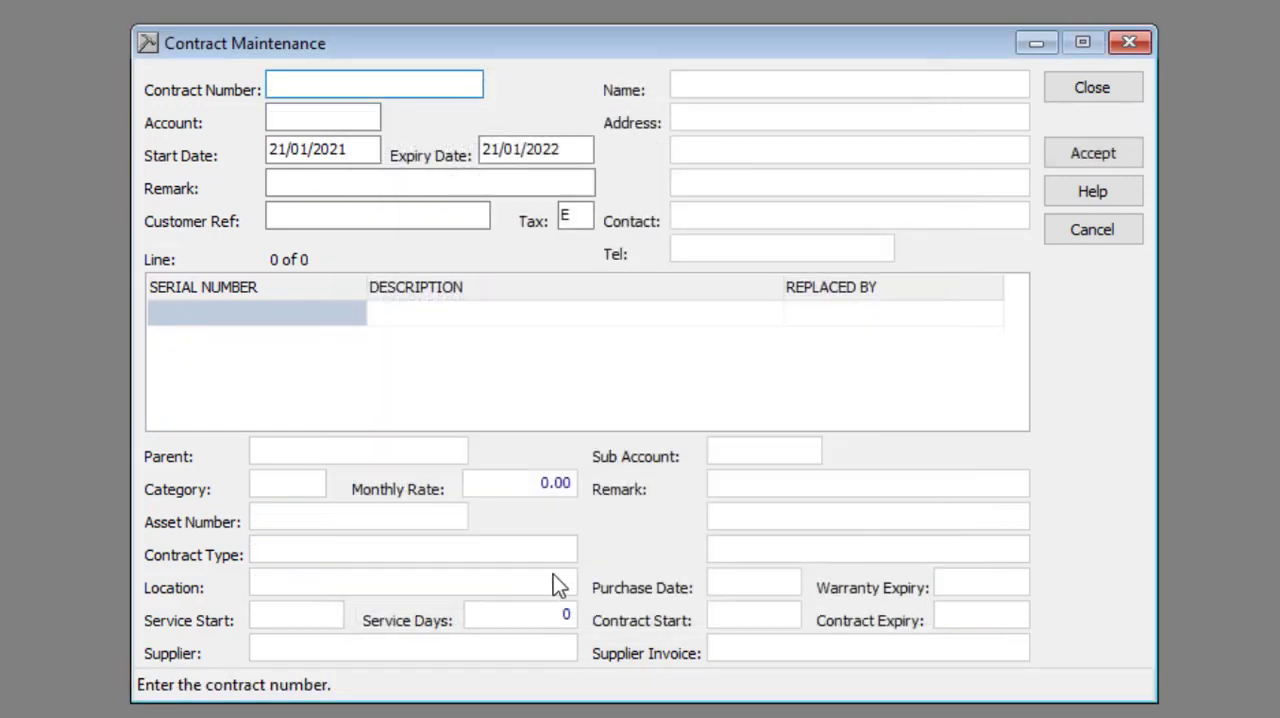
left_click(1060, 91)
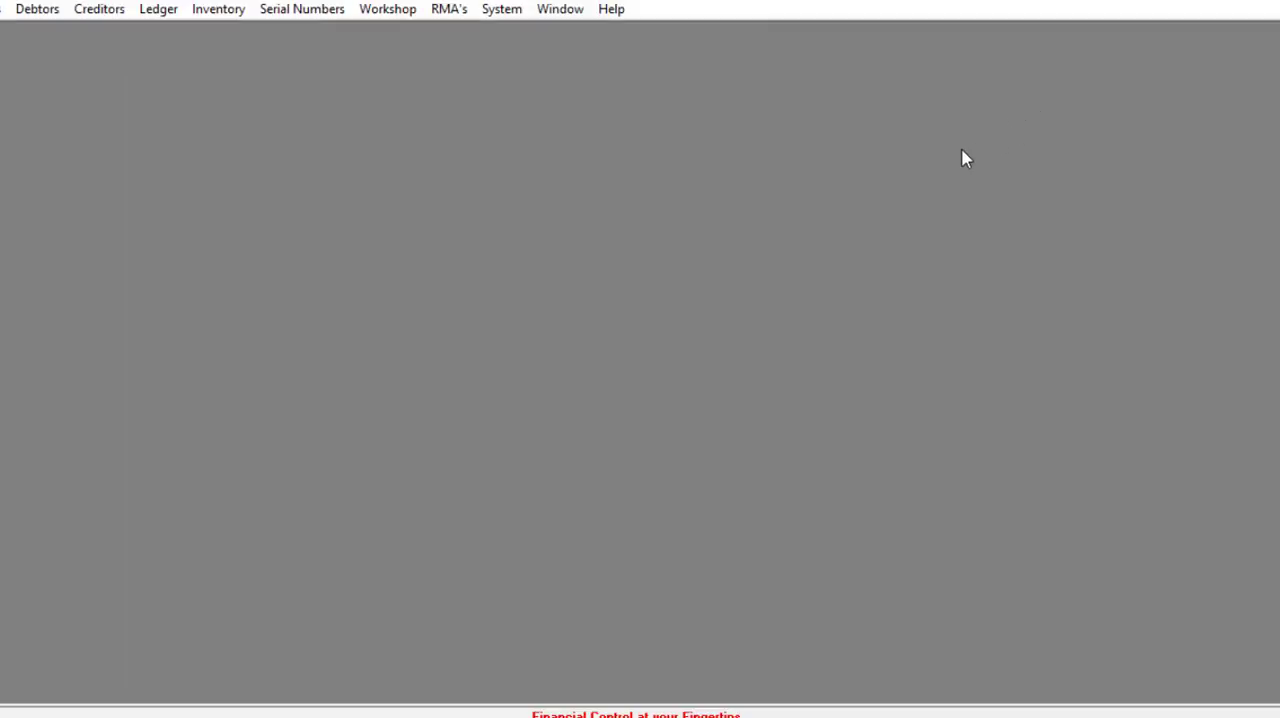